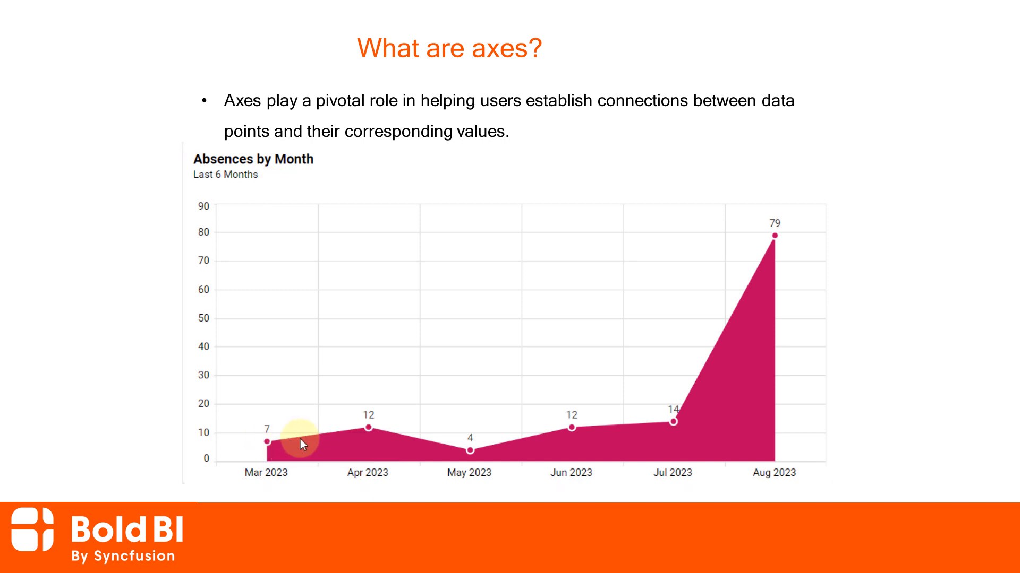
mouse_move(371, 430)
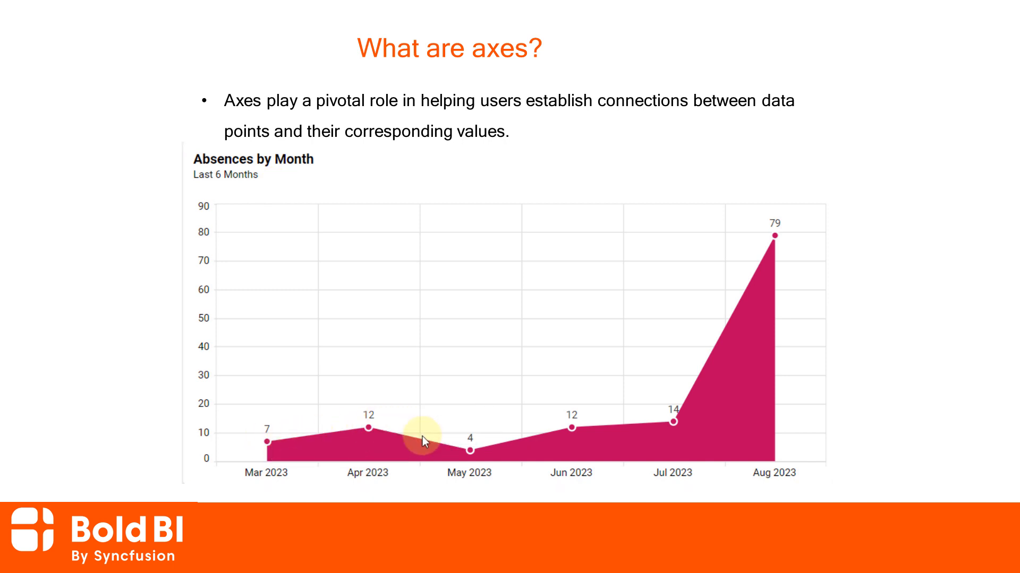
left_click(826, 155)
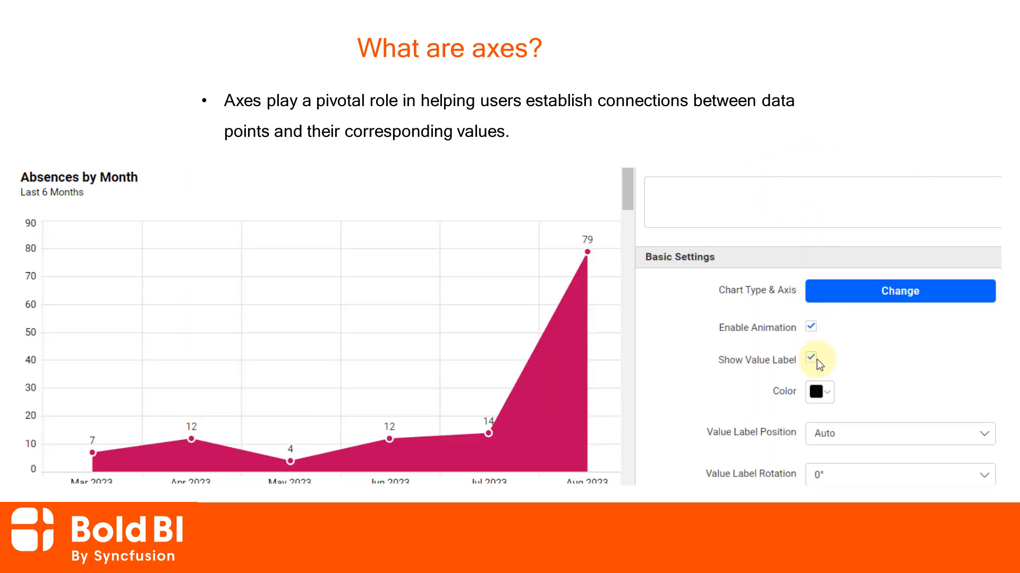
left_click(812, 360)
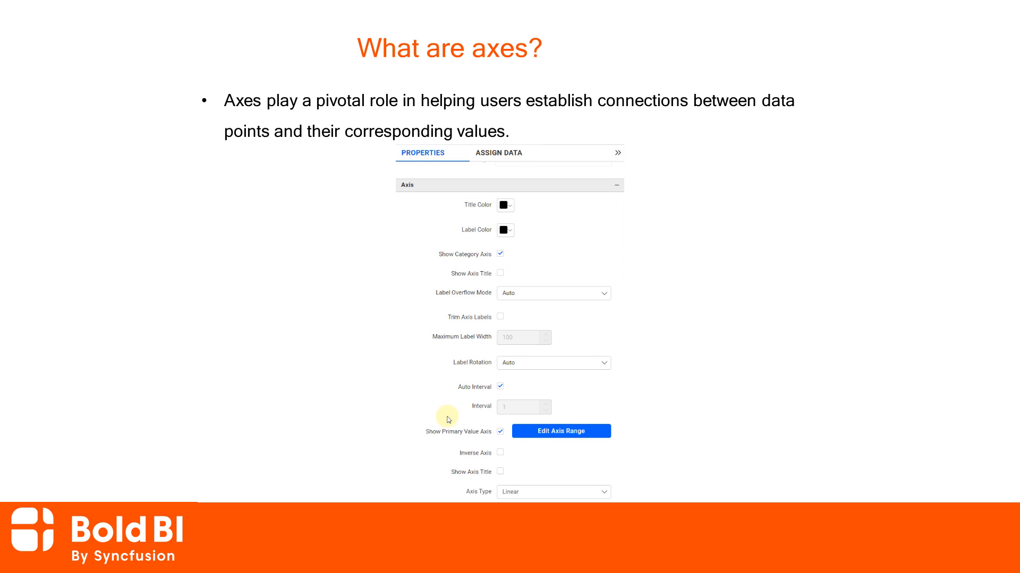
scroll(449, 436, "down", 1)
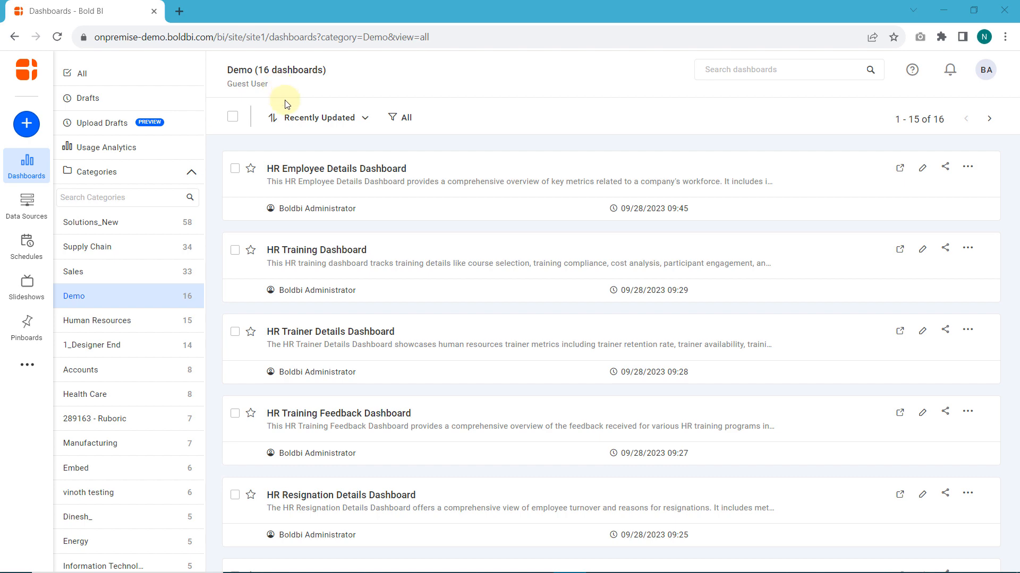
Step: Open the HR Employee Details Dashboard and examine the axes of the Employees by Age Group chart
left_click(315, 184)
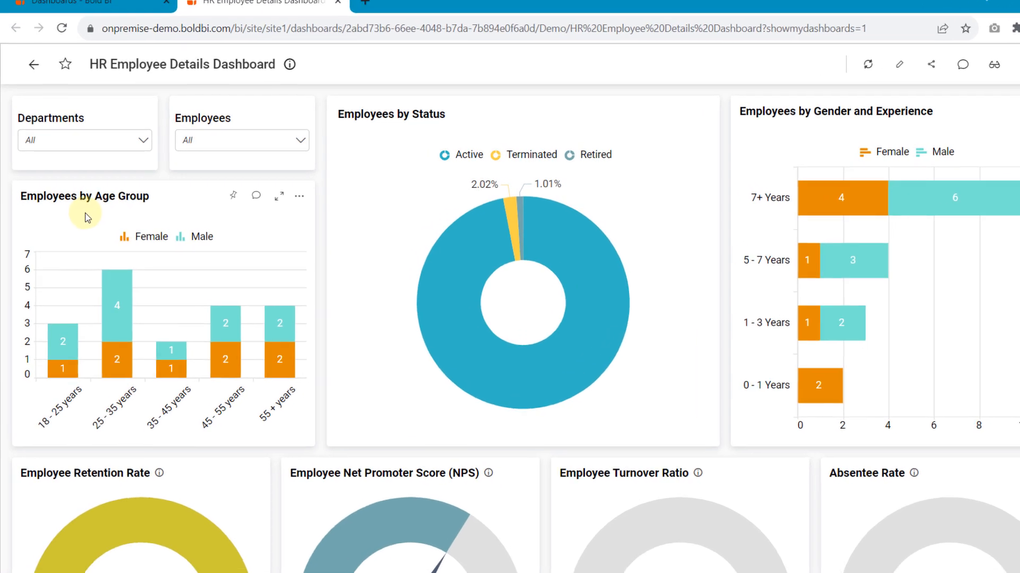
mouse_move(64, 354)
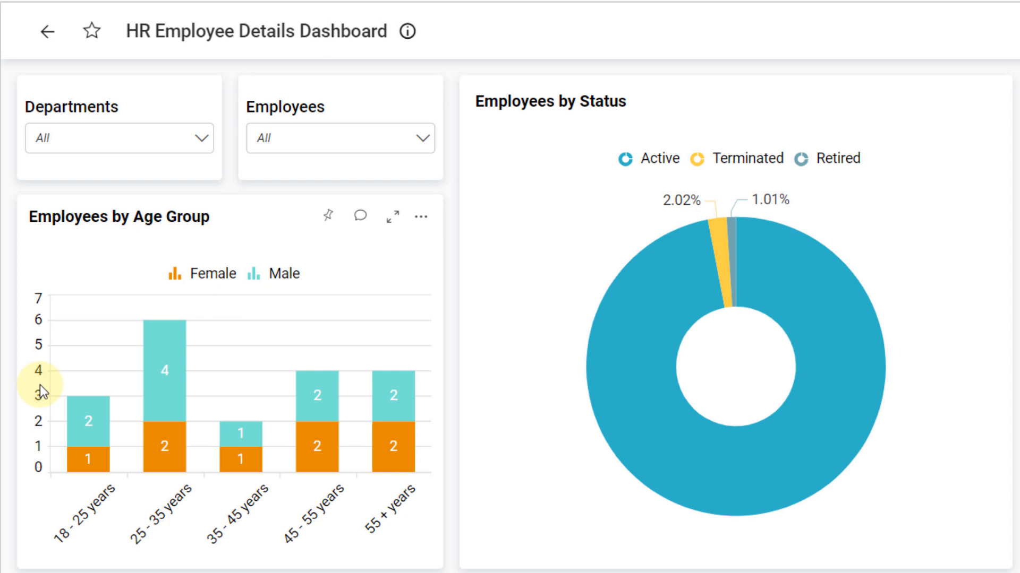
mouse_move(153, 349)
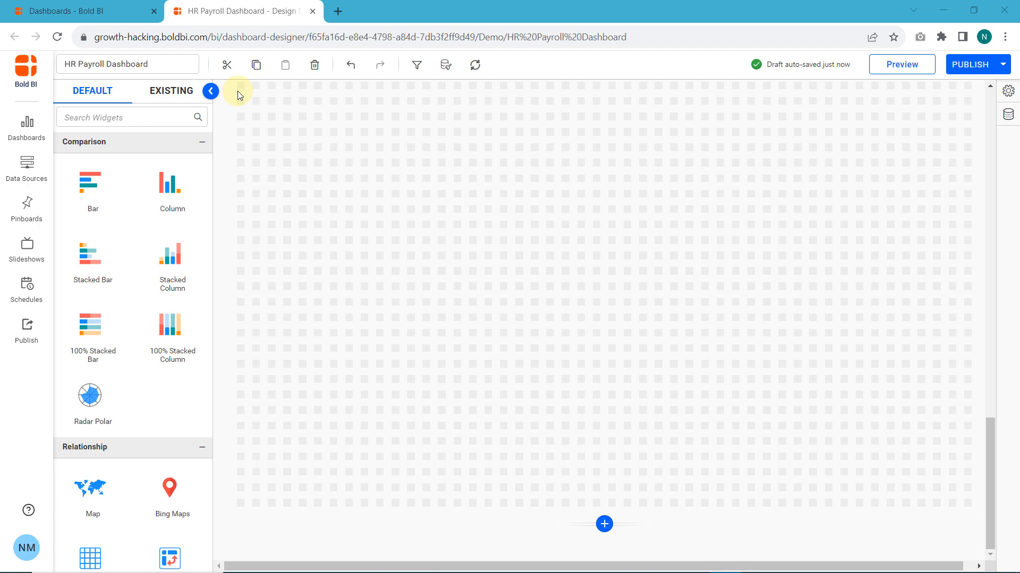
Step: Add an enlarged Stacked Column chart to the empty area of the HR Payroll Dashboard and open its data assignment
left_click_drag(168, 262, 242, 93)
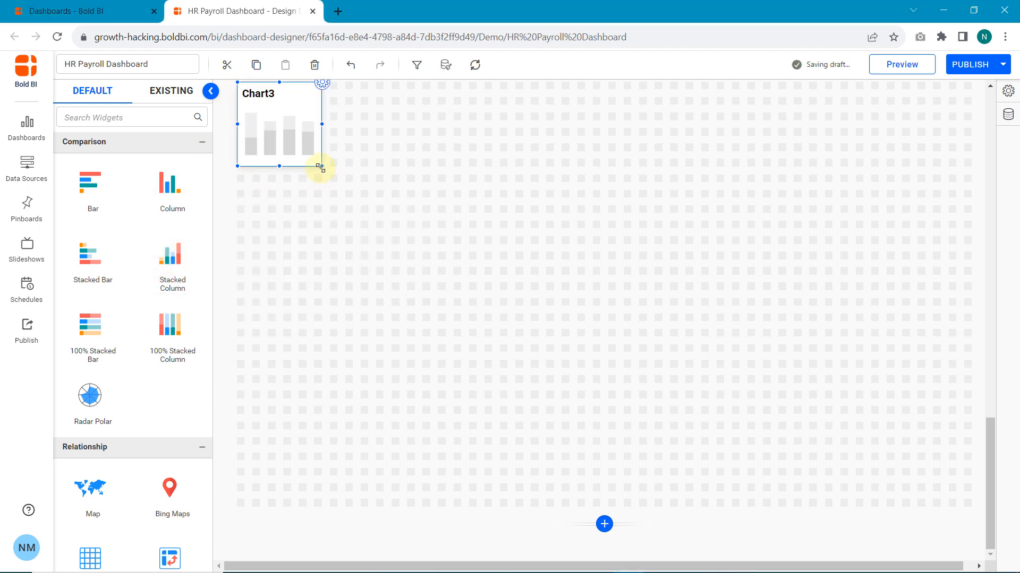
mouse_move(321, 166)
left_mouse_down()
mouse_move(387, 192)
mouse_move(594, 310)
left_mouse_up()
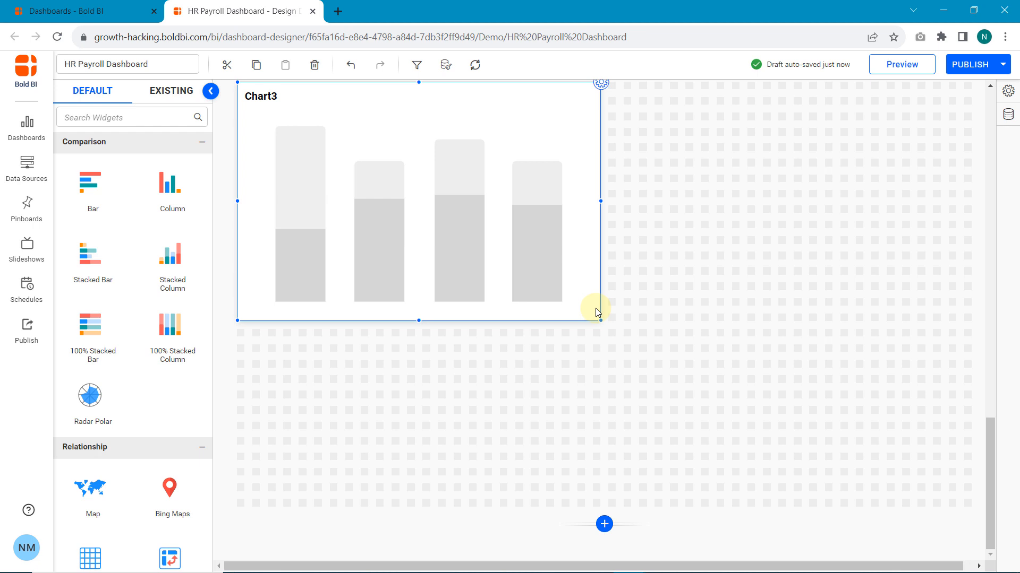
left_click(601, 84)
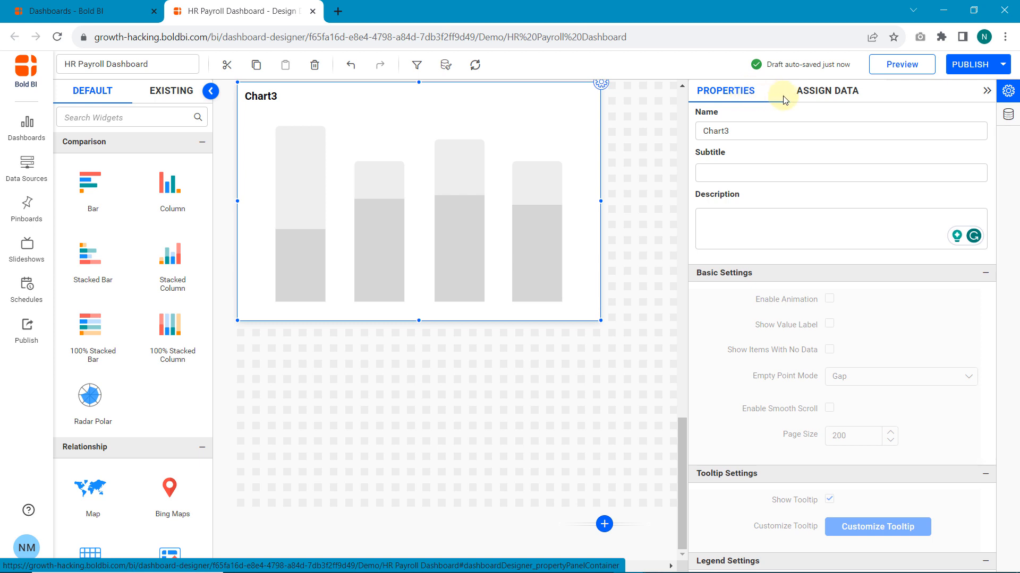
left_click(821, 99)
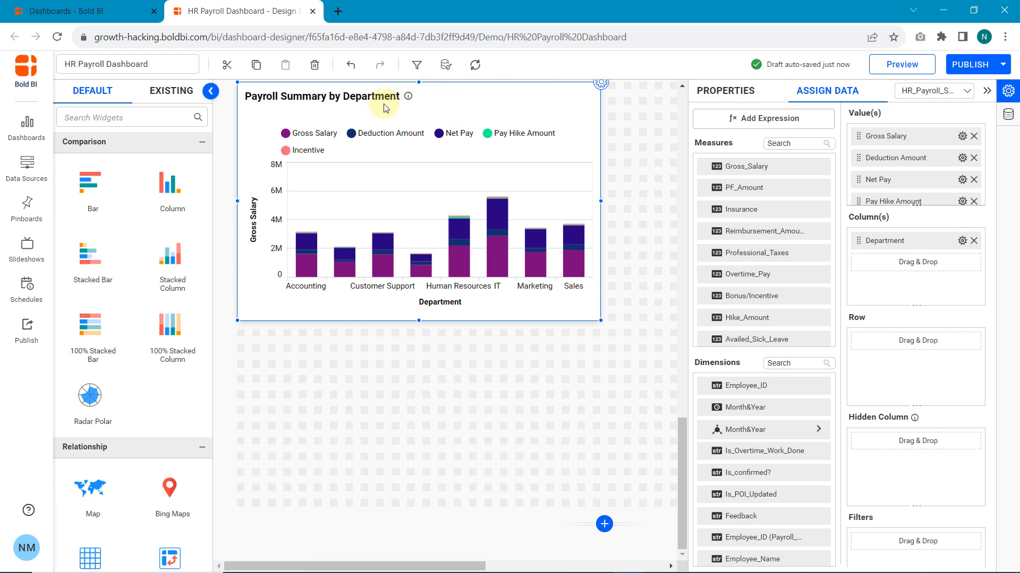
Step: Try red, rgba(236,32,36,1), as the axis title color of the Payroll Summary by Department chart and restore black
left_click(703, 93)
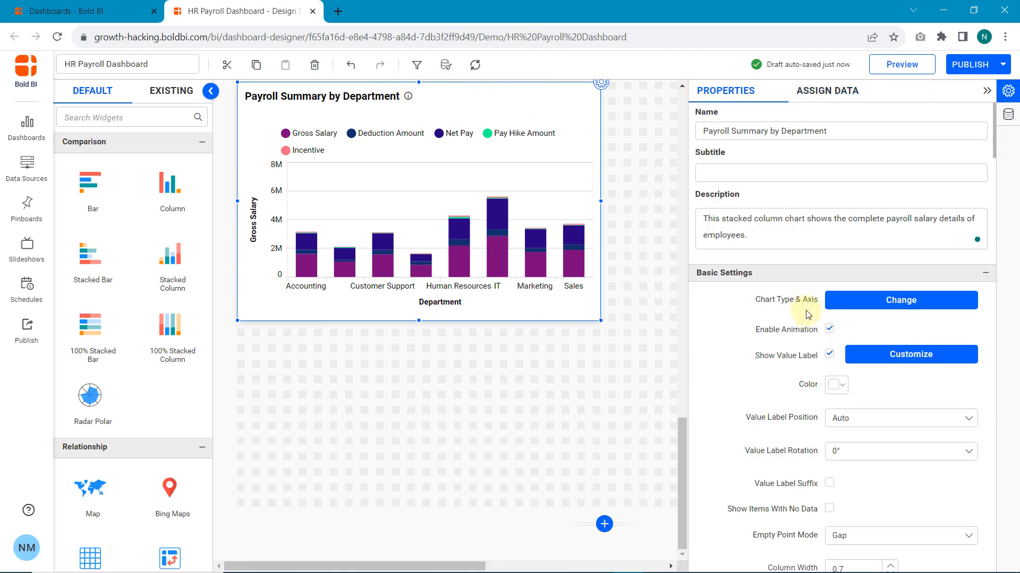
scroll(806, 307, "down", 10)
scroll(806, 307, "down", 12)
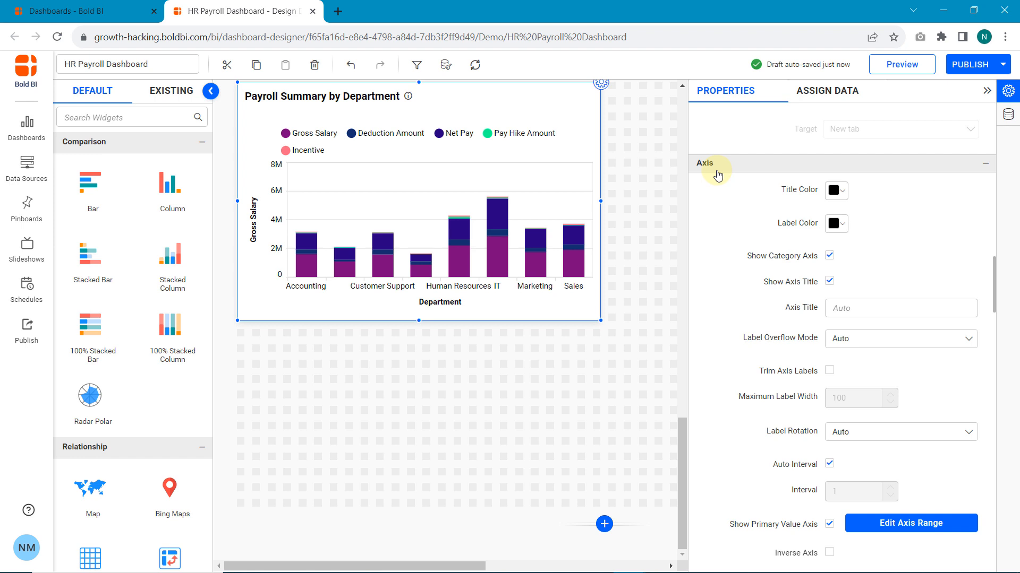
left_click(844, 197)
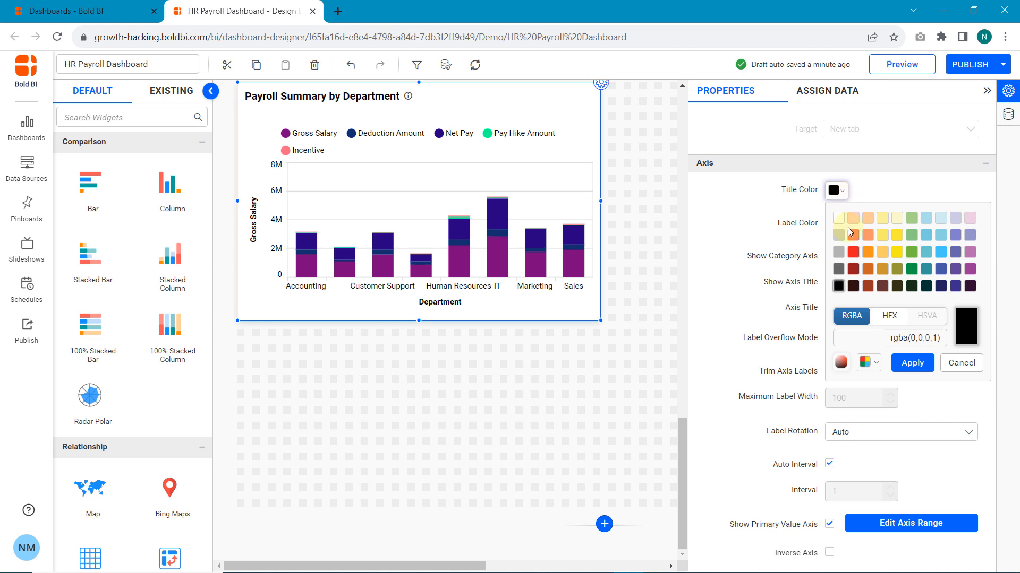
left_click(853, 253)
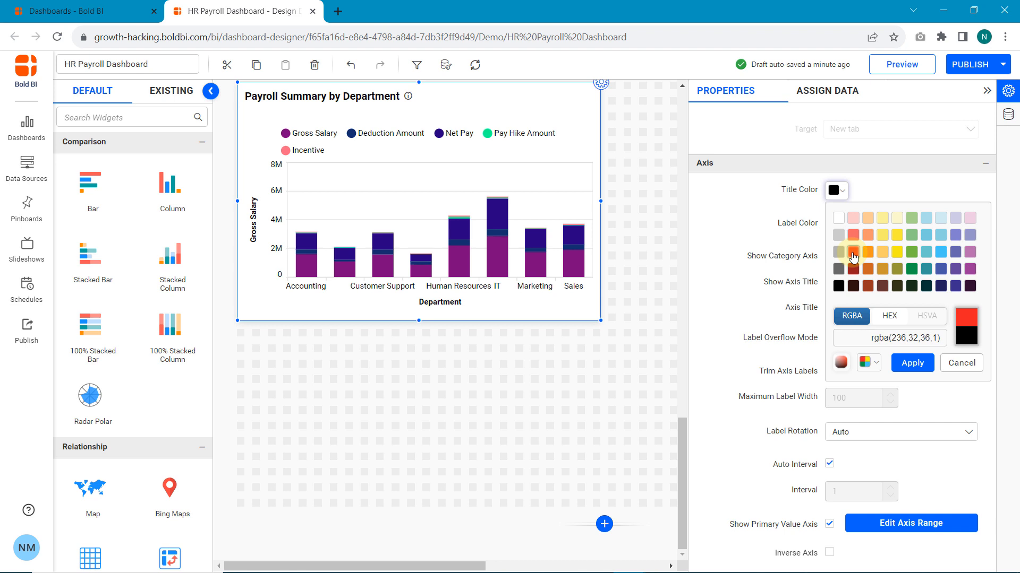
left_click(910, 366)
left_click(844, 192)
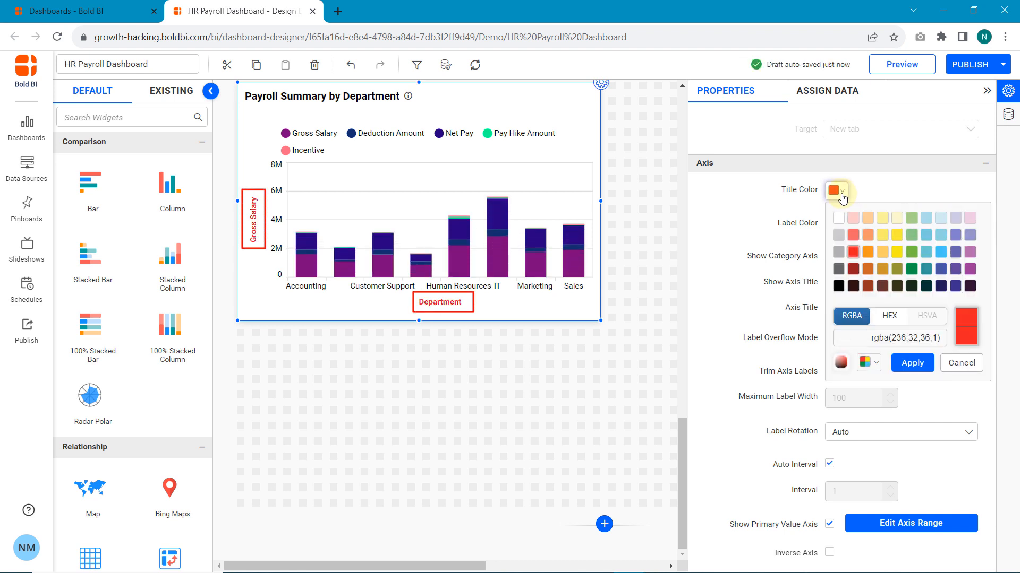
left_click(909, 363)
Step: Try red, rgba(236,32,36,1), as the chart's axis label color and restore it to black, rgba(0,0,0,1)
left_click(836, 223)
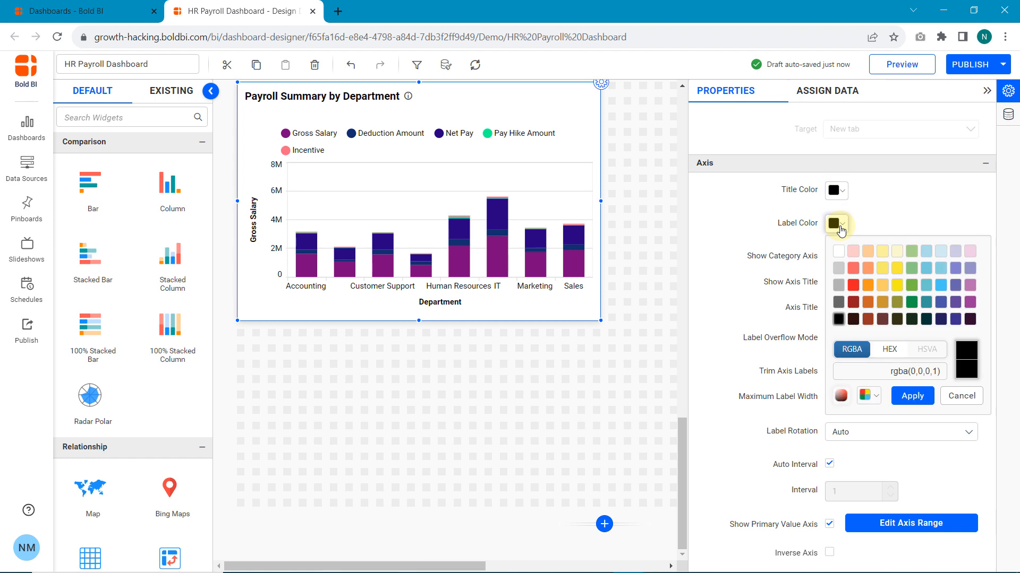
left_click(853, 286)
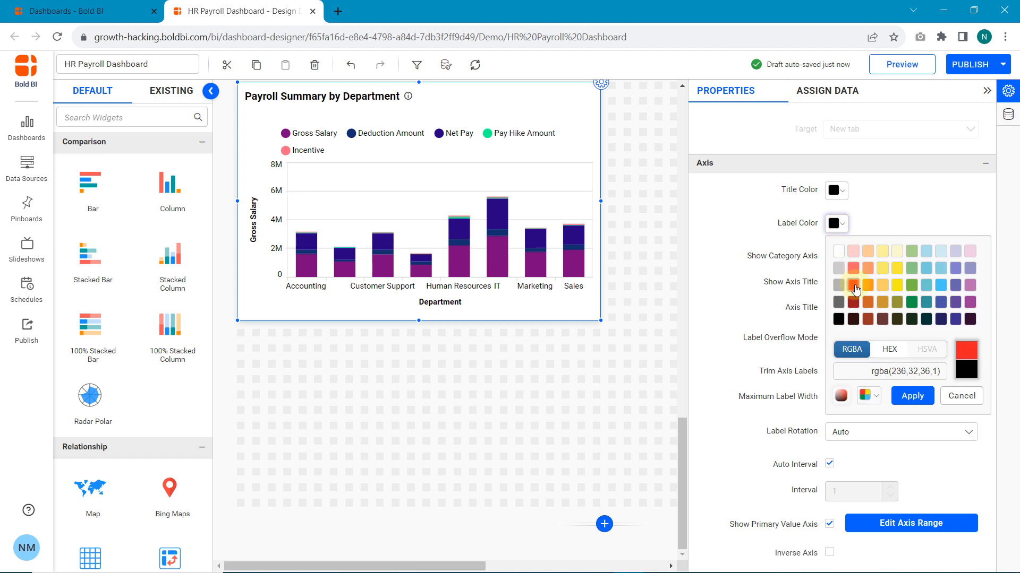
left_click(917, 397)
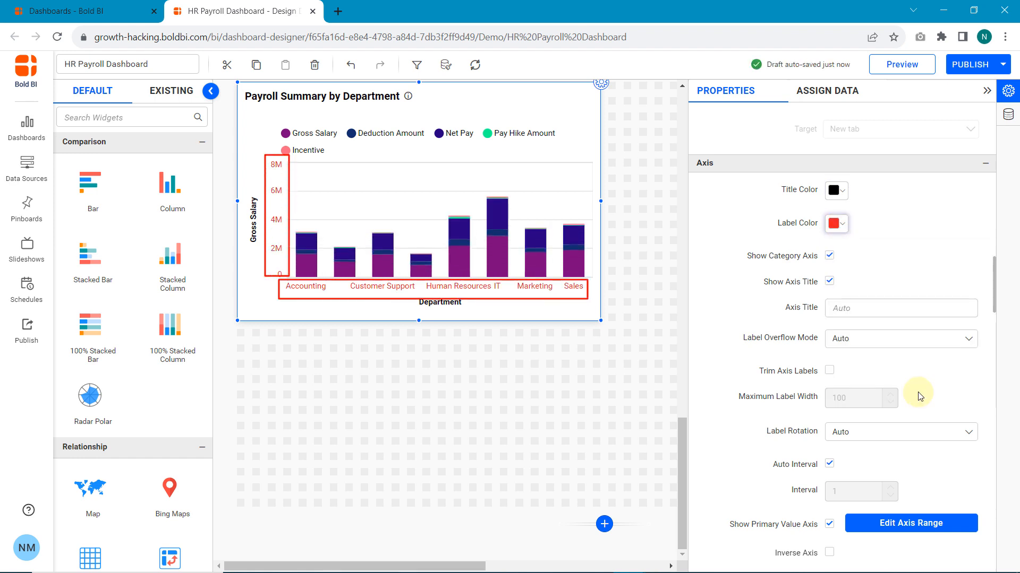
left_click(841, 224)
left_click(838, 319)
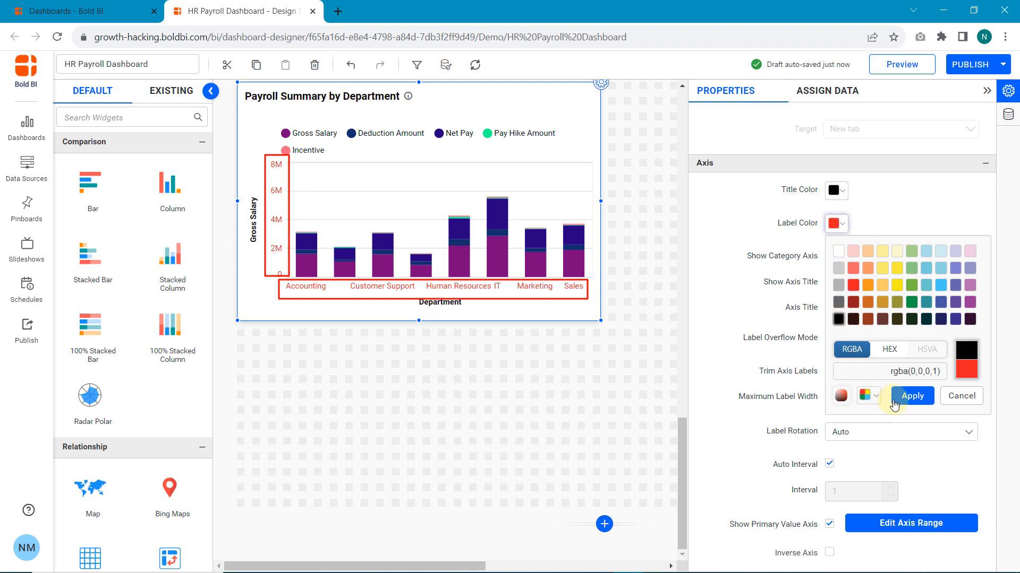
left_click(908, 402)
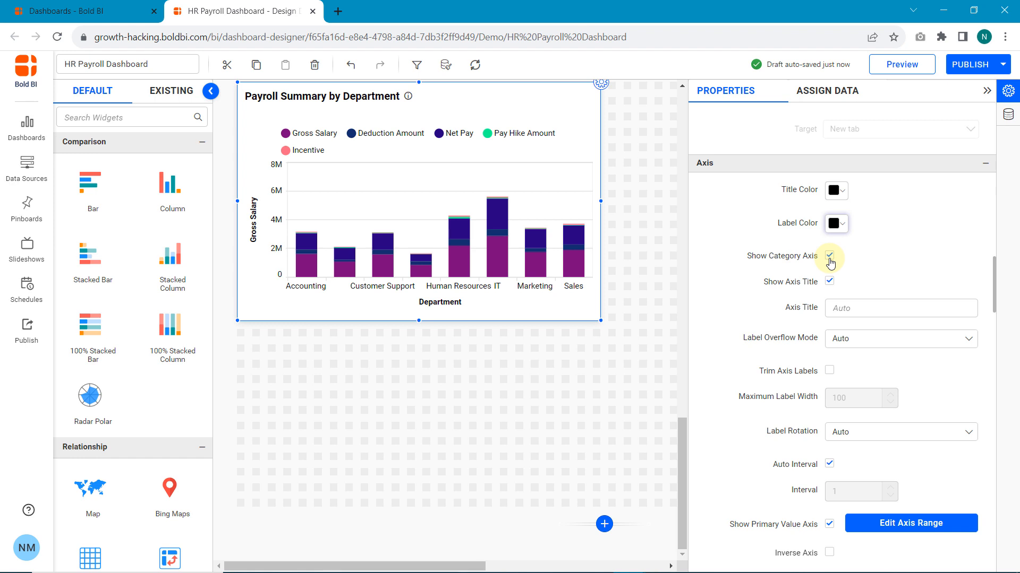
Step: Hide the category axis of the payroll chart and show it again
scroll(832, 212, "down", 1)
left_click(832, 211)
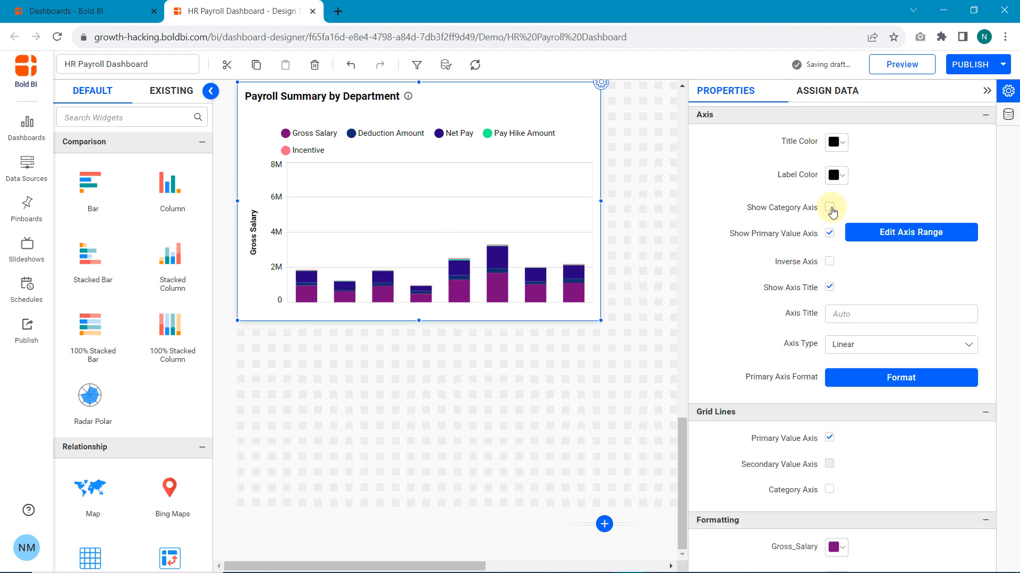
left_click(831, 212)
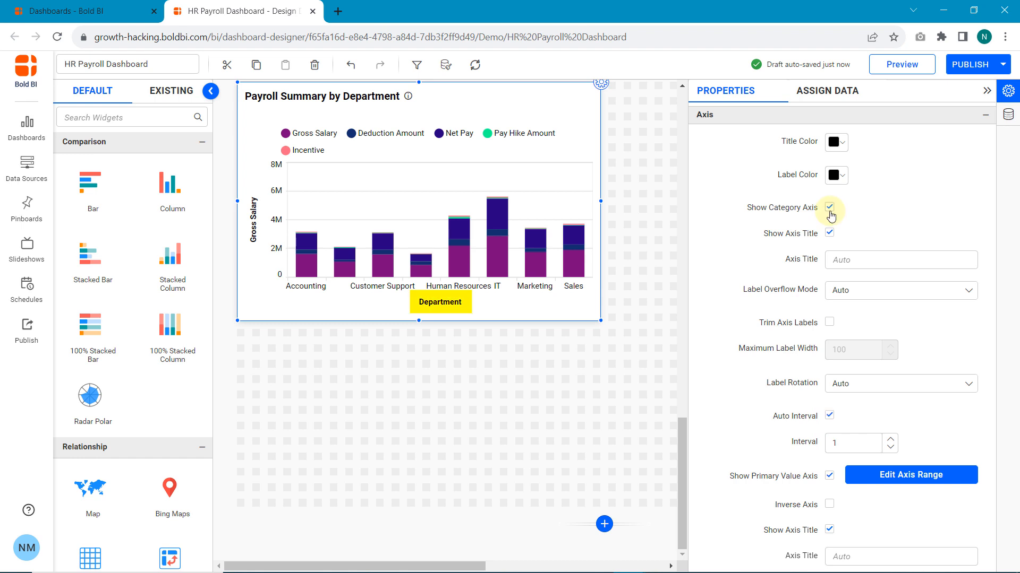
Step: Hide the category axis title and show it again, leaving its custom title text empty
left_click(830, 234)
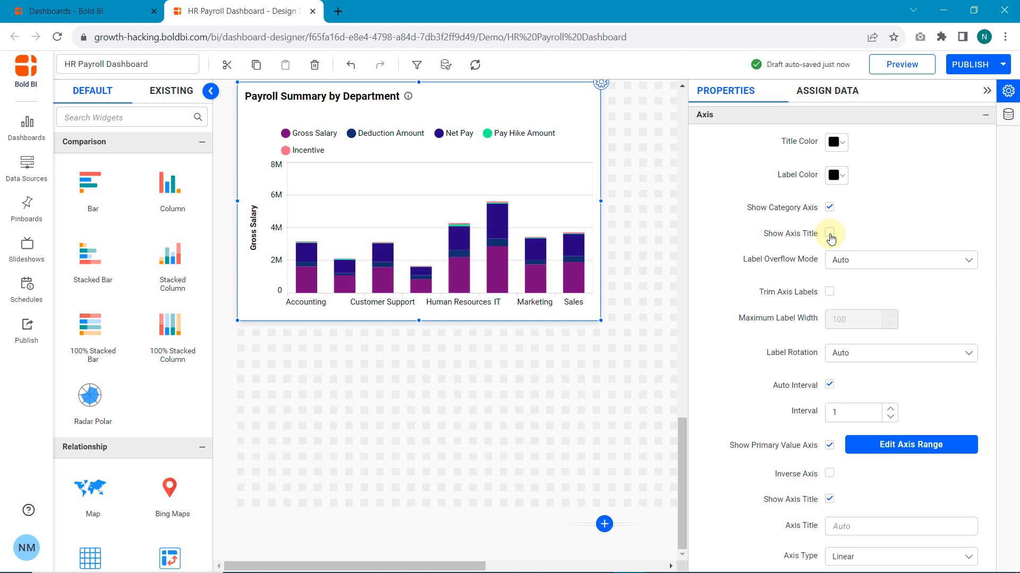
left_click(829, 234)
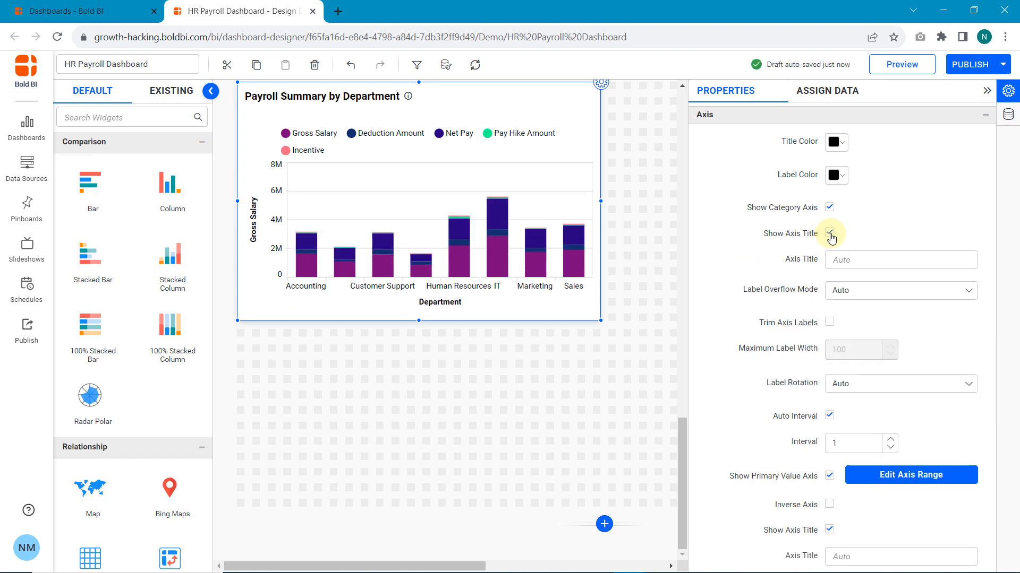
left_click(845, 263)
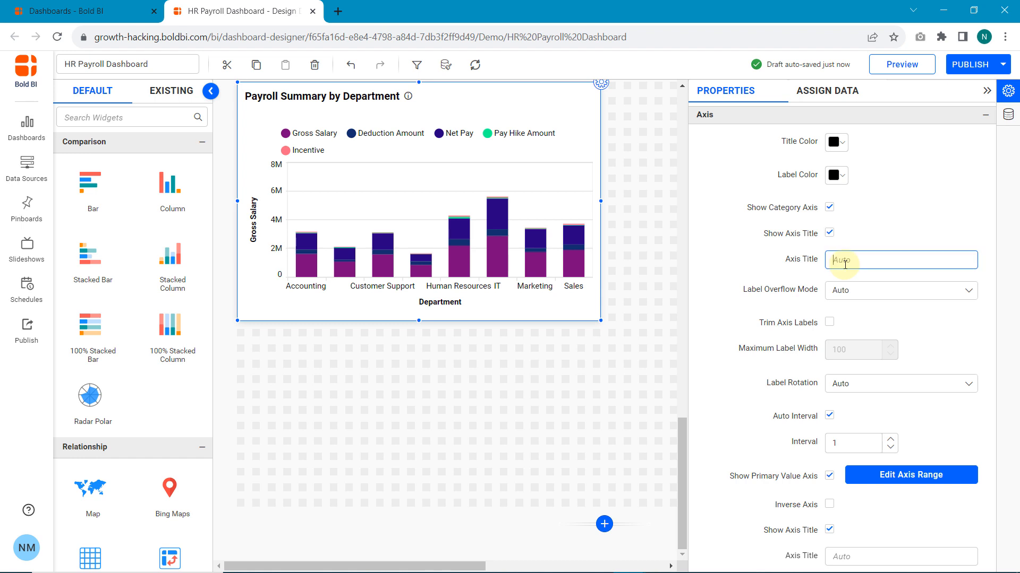
Step: Set the category axis label overflow mode to Trim and briefly try the Trim Axis Labels option
left_click(847, 292)
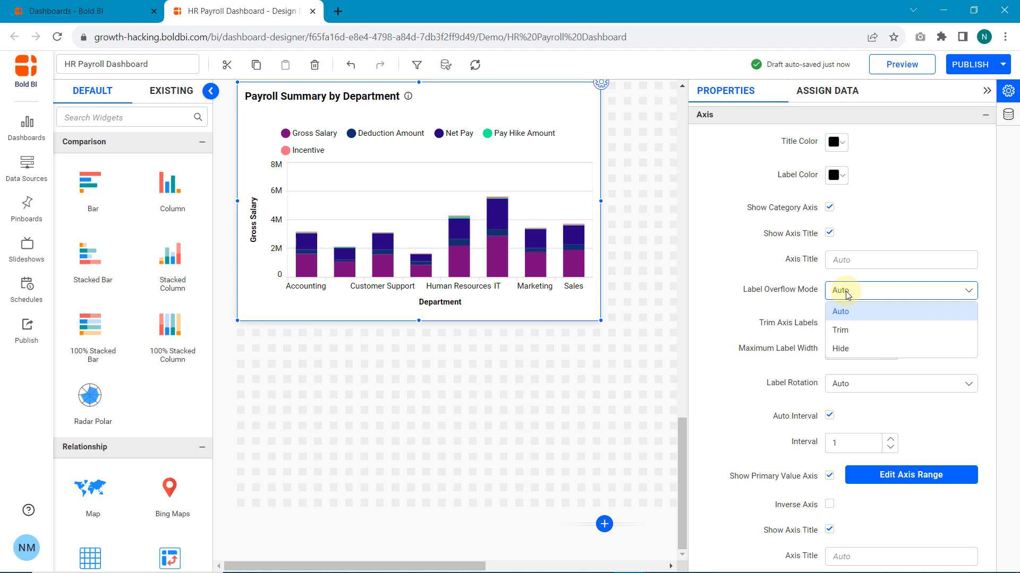
left_click(843, 331)
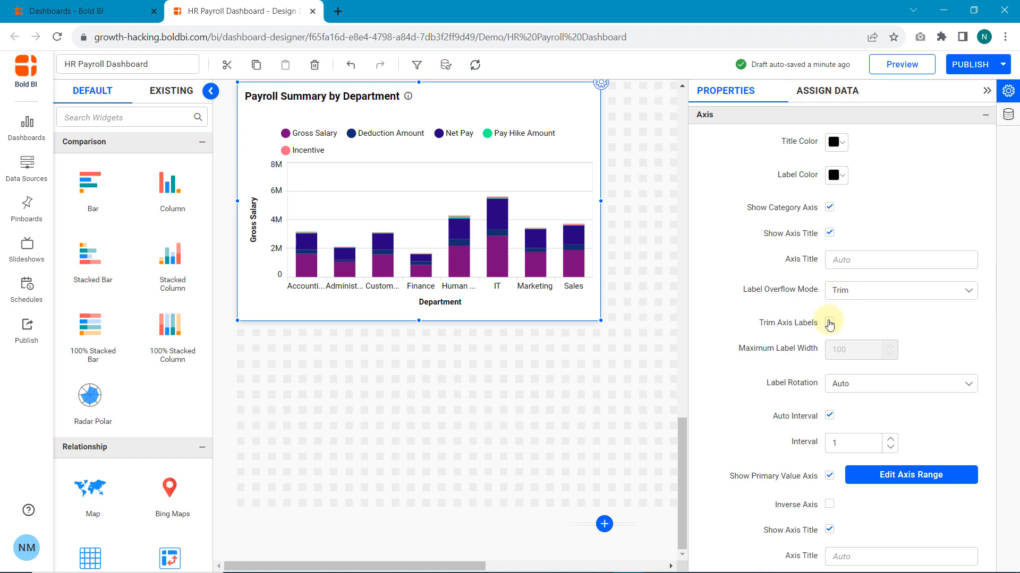
left_click(829, 322)
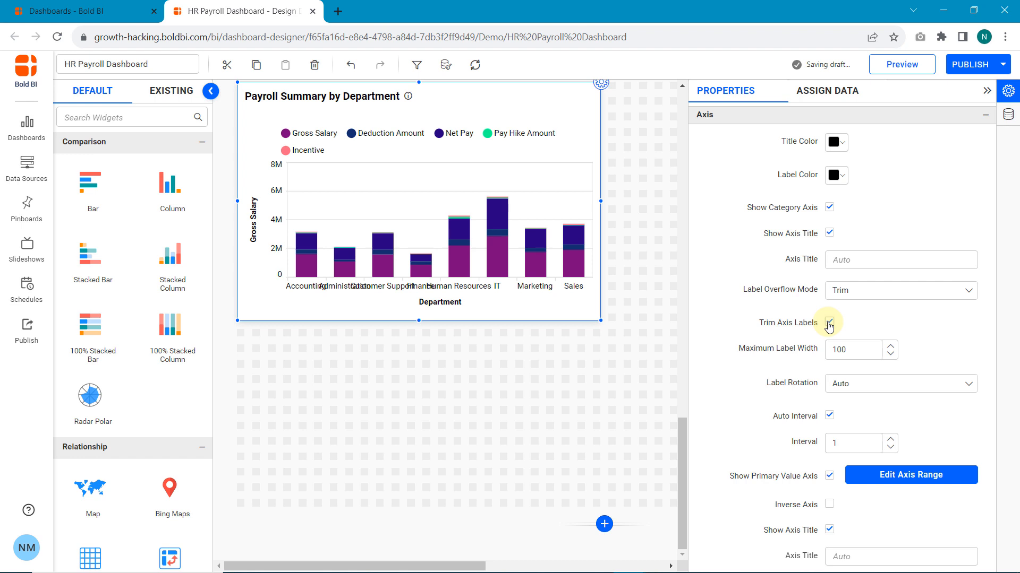
left_click(829, 322)
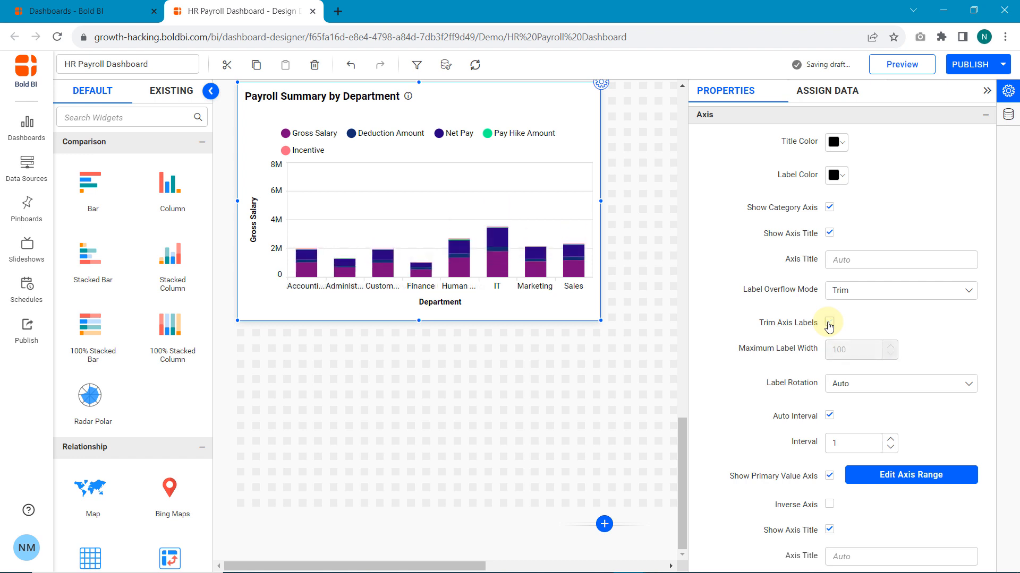
Step: Set the category axis label rotation to -45°
left_click(852, 386)
left_click(852, 423)
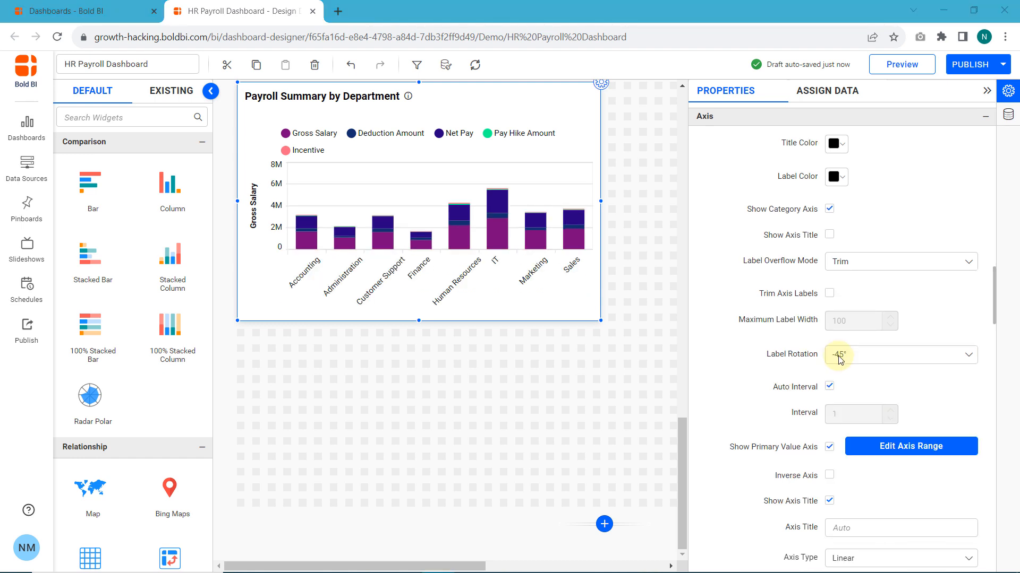
Step: Turn off the category axis's automatic interval and set the interval to 2
left_click(830, 386)
left_click(846, 415)
key("BackSpace")
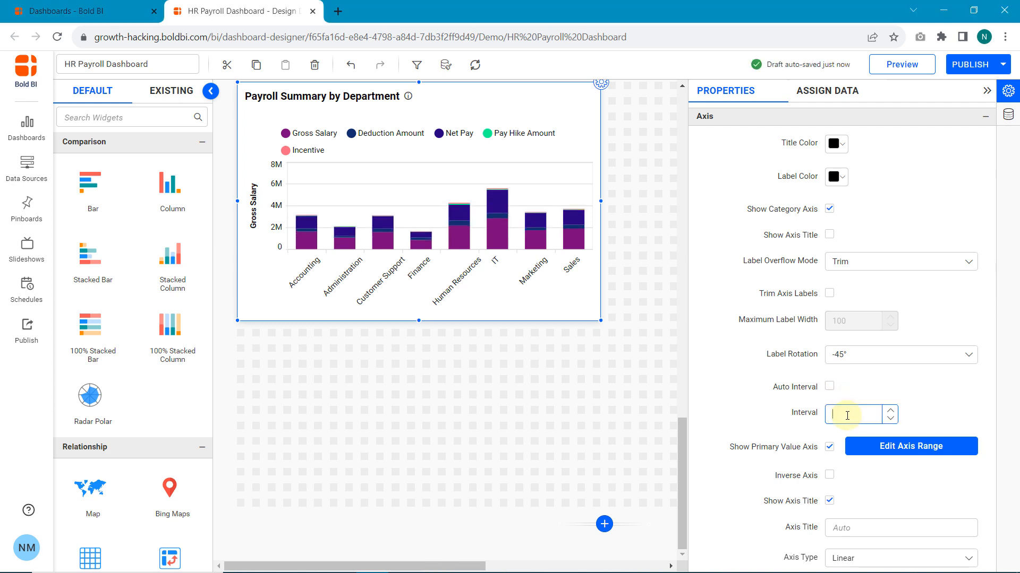
type("2")
Step: Return the category axis interval to 1 and turn Auto Interval back on
left_click(891, 416)
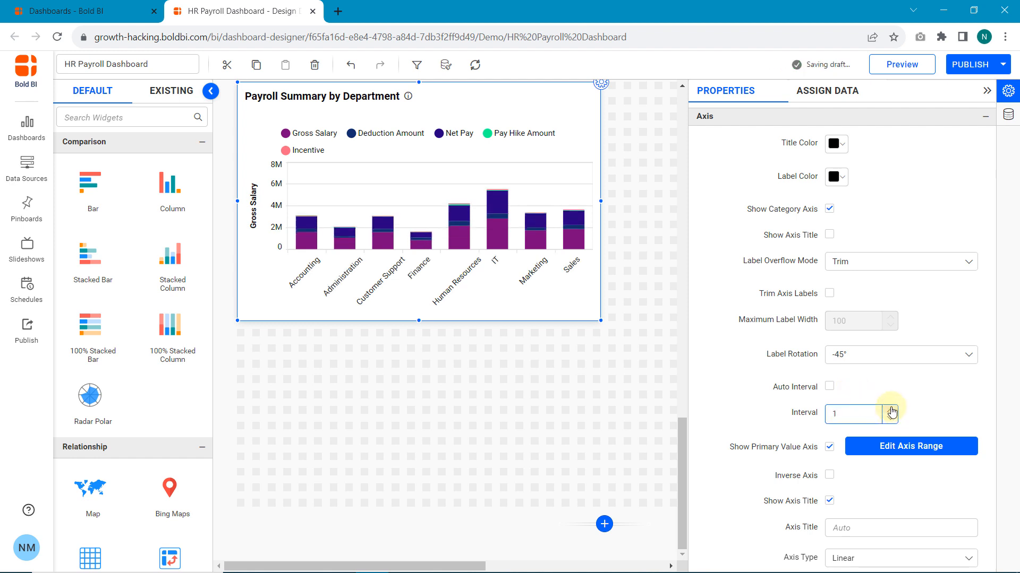
left_click(890, 408)
left_click(890, 408)
left_click(891, 421)
left_click(892, 421)
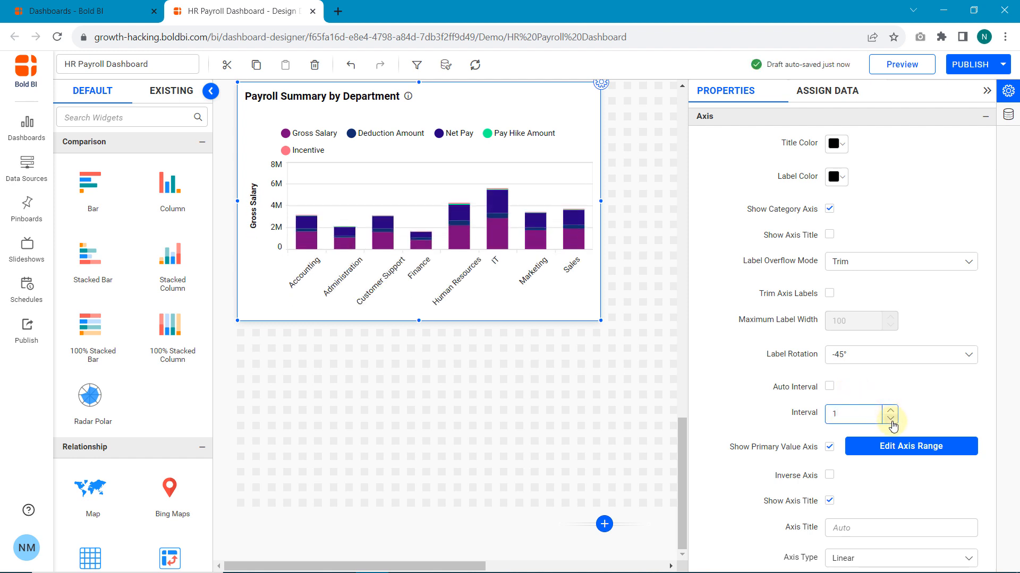
left_click(830, 387)
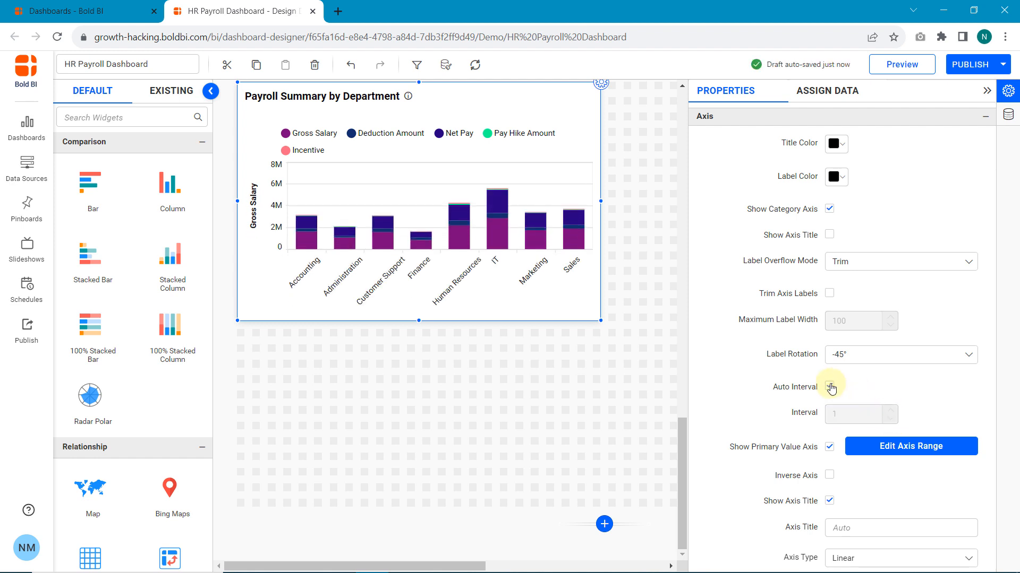
Step: Hide the chart's primary value axis and show it again
scroll(830, 314, "down", 3)
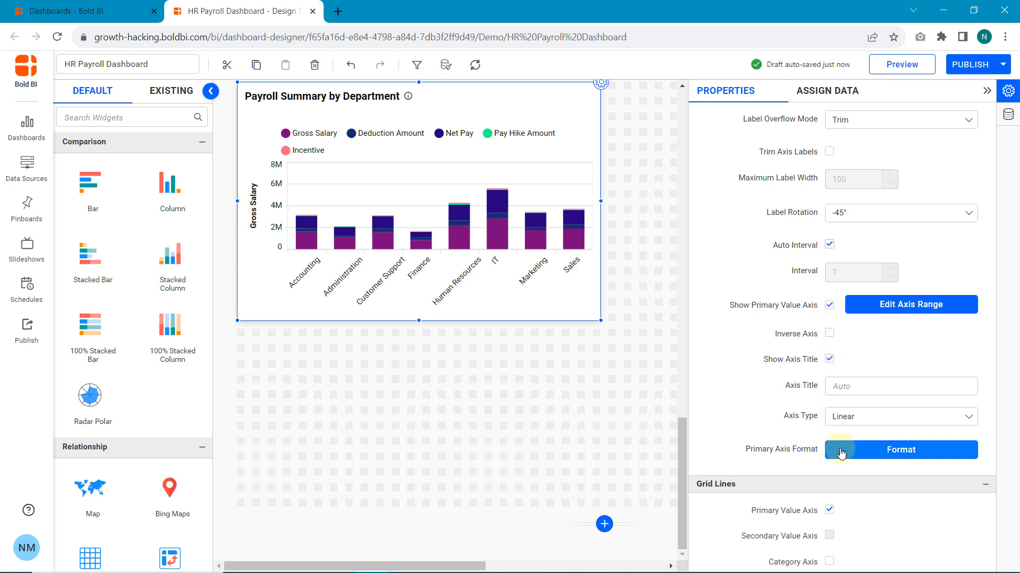
left_click(830, 307)
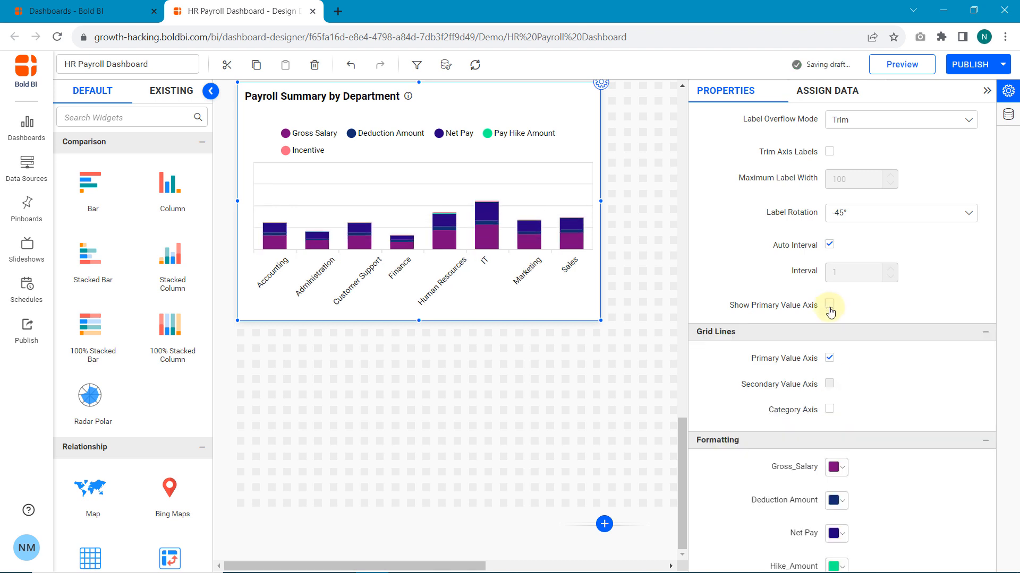
left_click(831, 308)
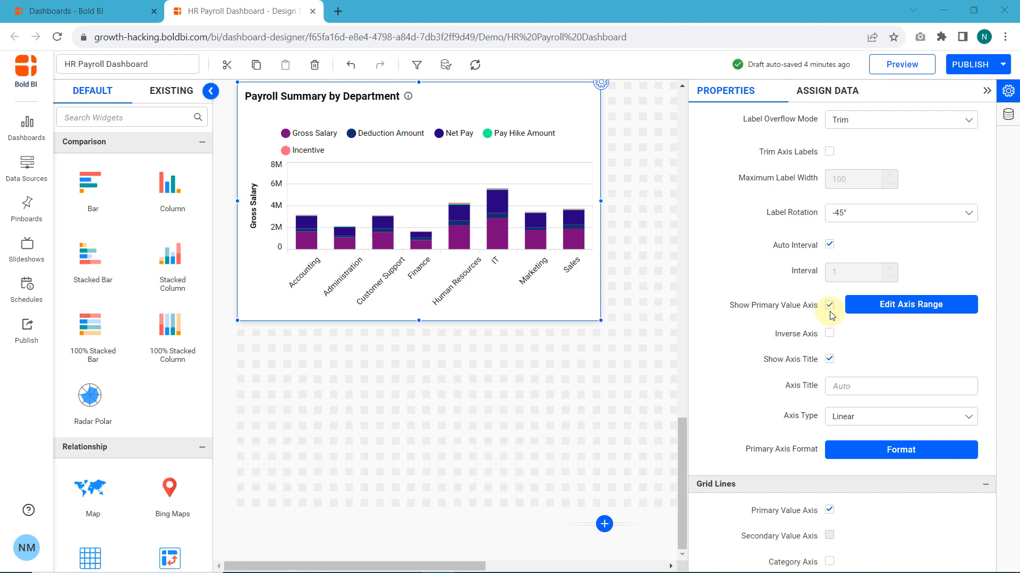
Step: Set the primary value axis range to a minimum of 0 and a maximum of 10,000,000, leaving the interval on Auto
left_click(925, 311)
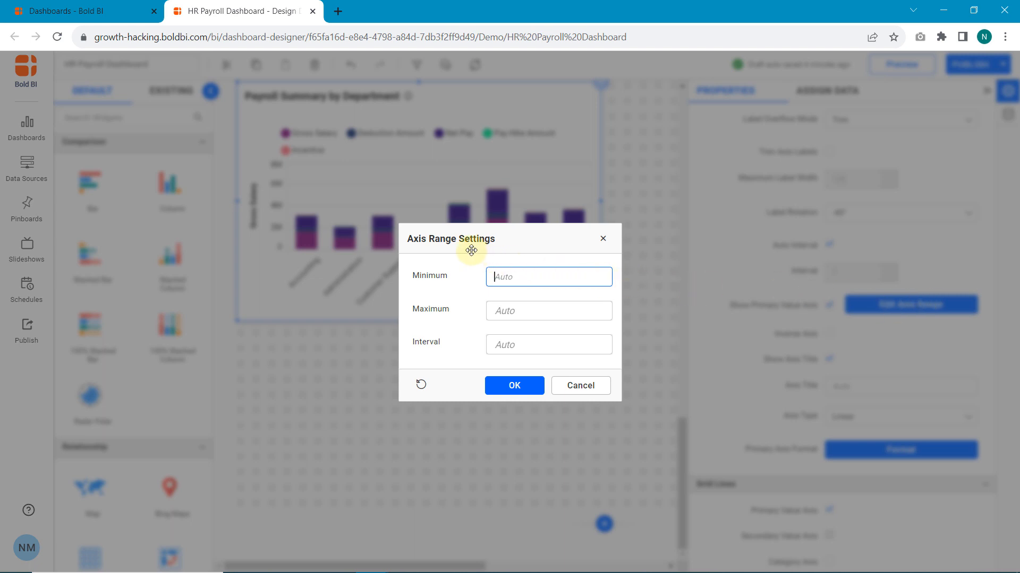
type("0")
left_click(505, 311)
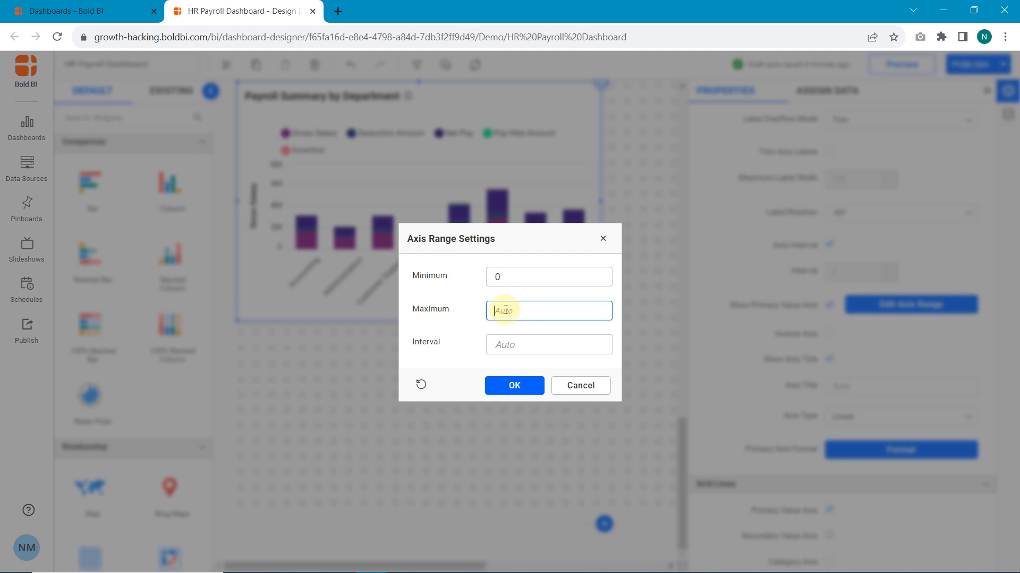
type("10000000")
left_click(527, 344)
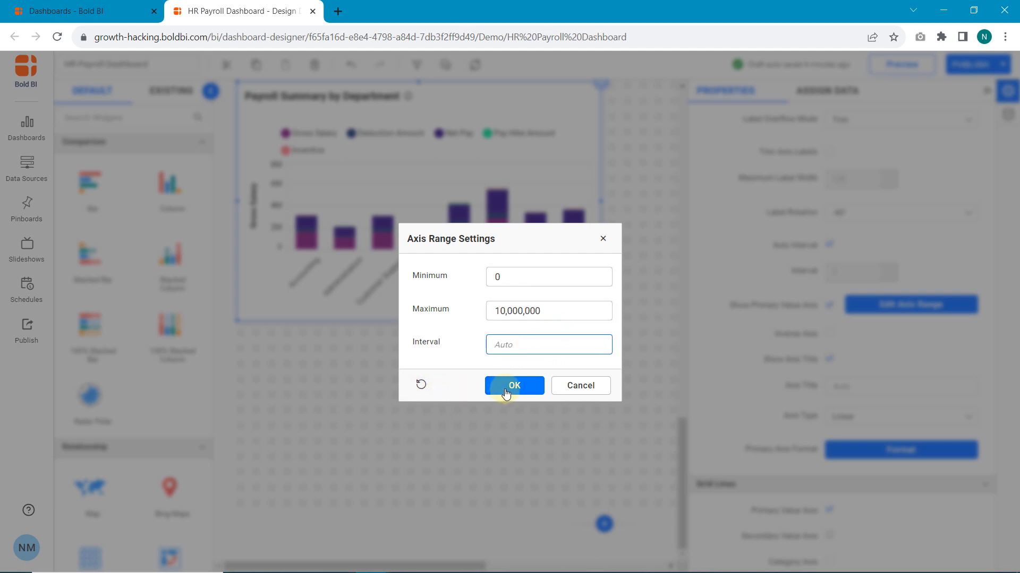
left_click(505, 393)
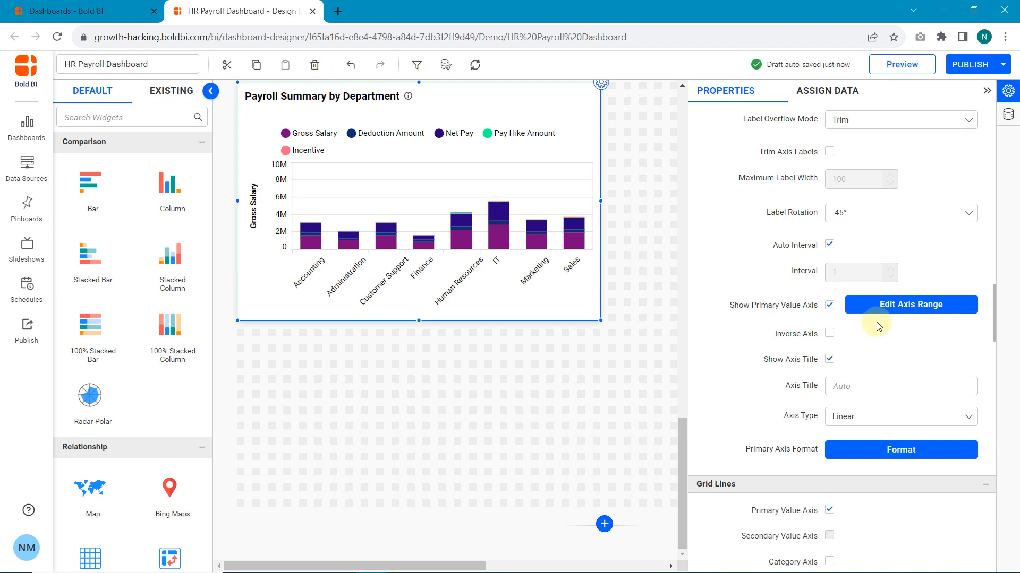
Step: Try inverting the primary value axis, and check the available axis types while keeping Linear
left_click(829, 334)
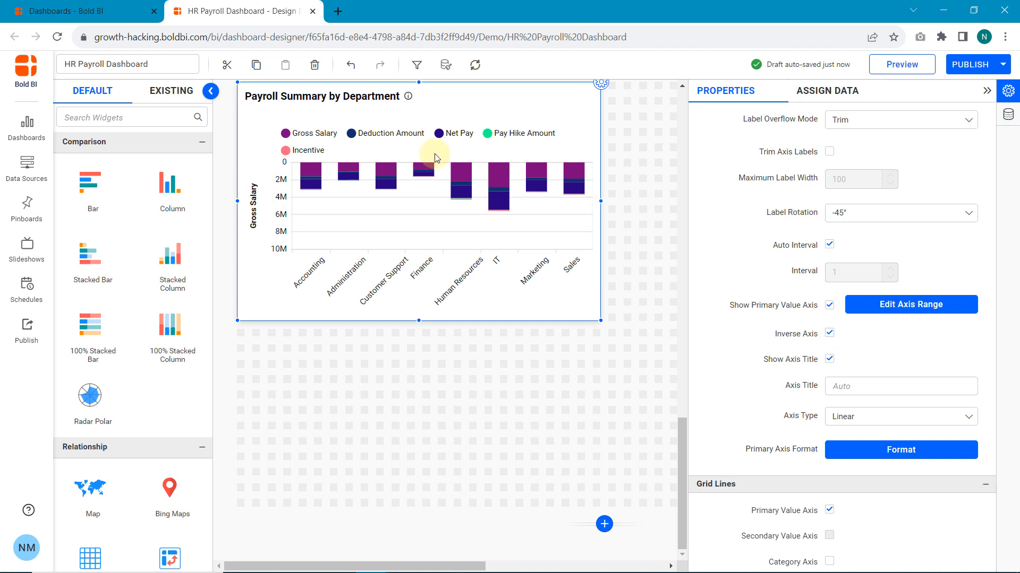
left_click(853, 419)
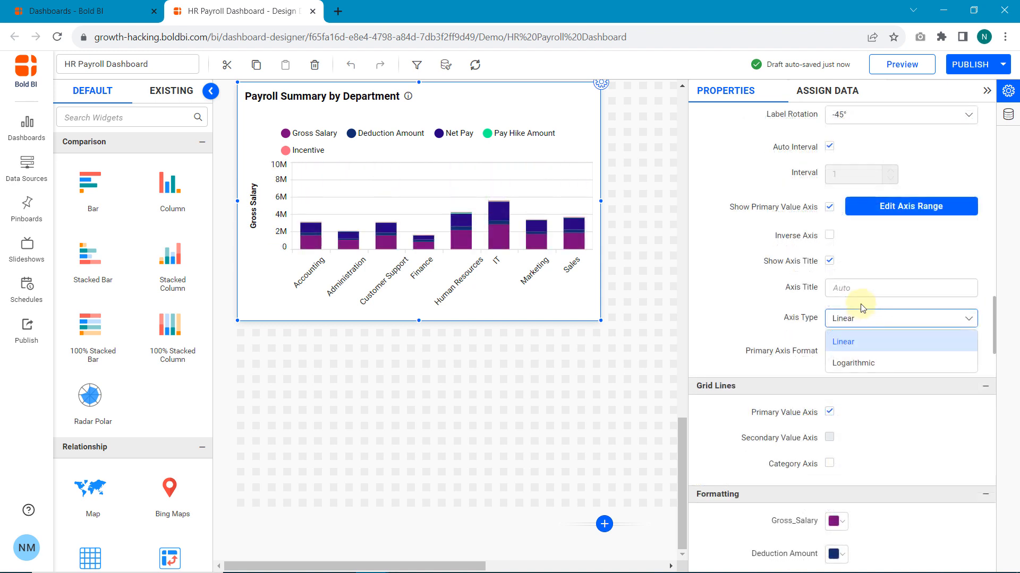
left_click(862, 305)
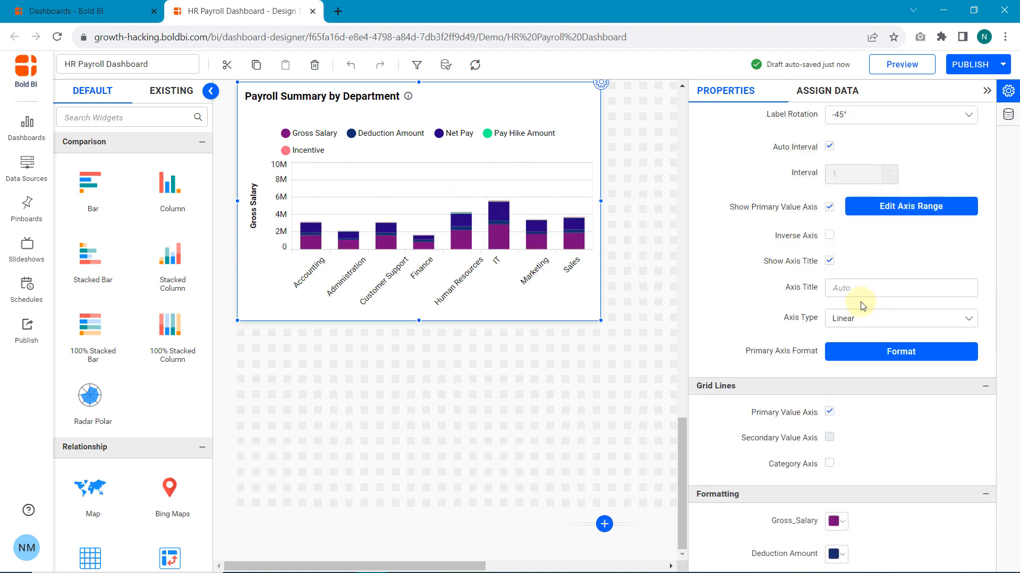
Step: Review the type, representation and currency options of the primary axis format and accept the existing settings
left_click(858, 352)
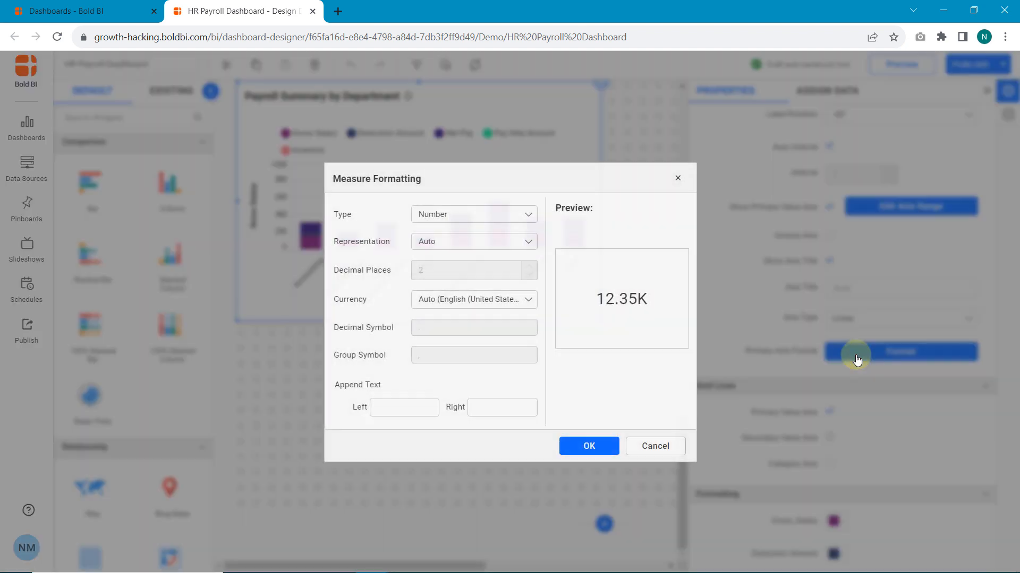
left_click(512, 217)
left_click(511, 218)
left_click(505, 244)
left_click(506, 245)
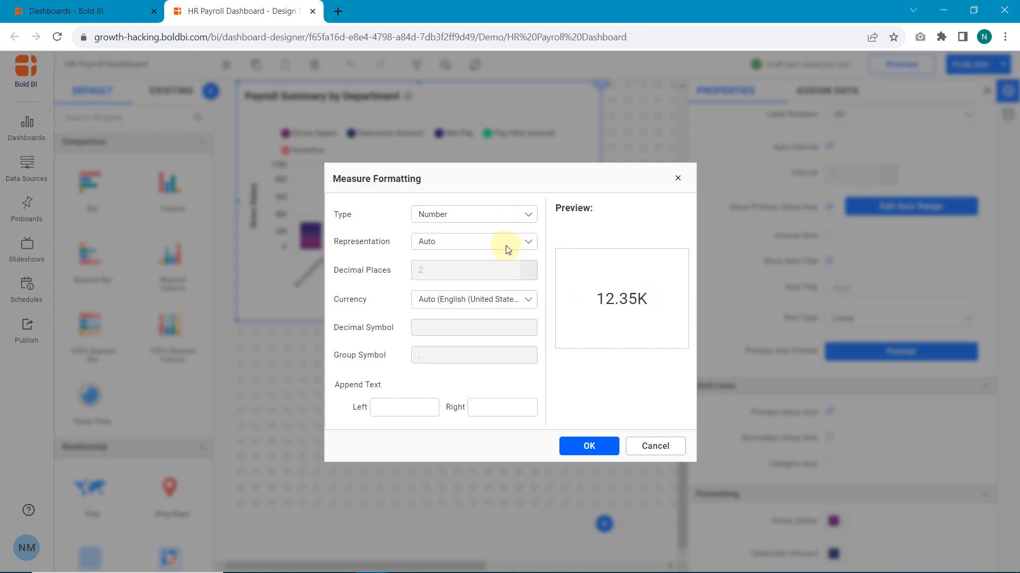
left_click(513, 300)
left_click(513, 301)
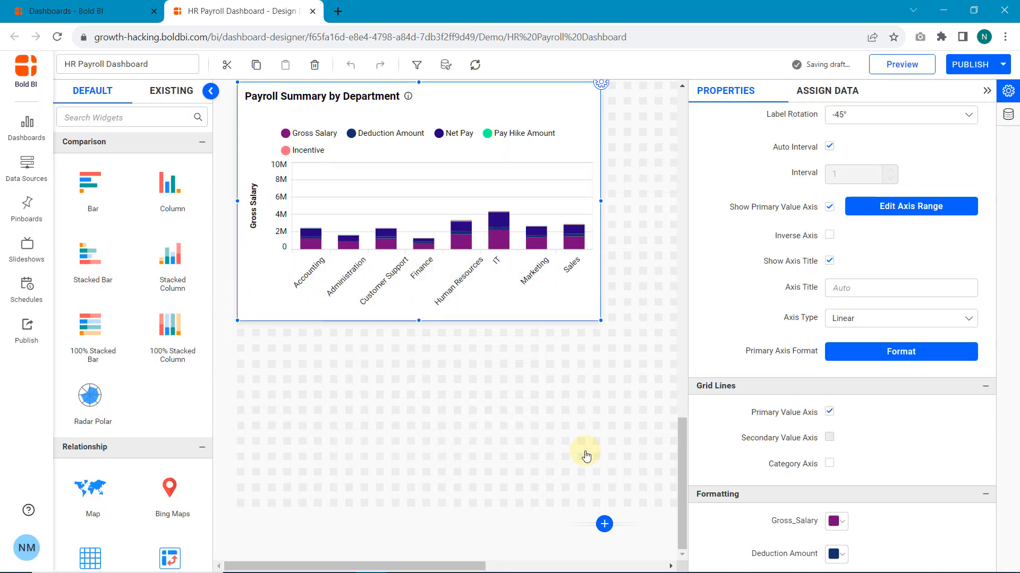
left_click(585, 449)
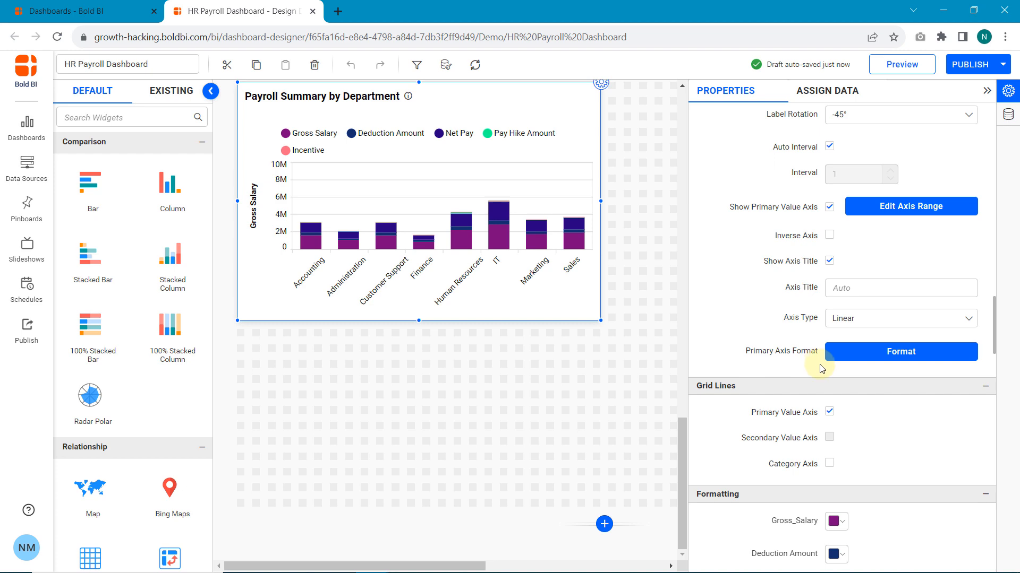
Step: Assign all five payroll series to the secondary axis in the chart type and axis settings
scroll(820, 367, "up", 10)
scroll(821, 368, "up", 10)
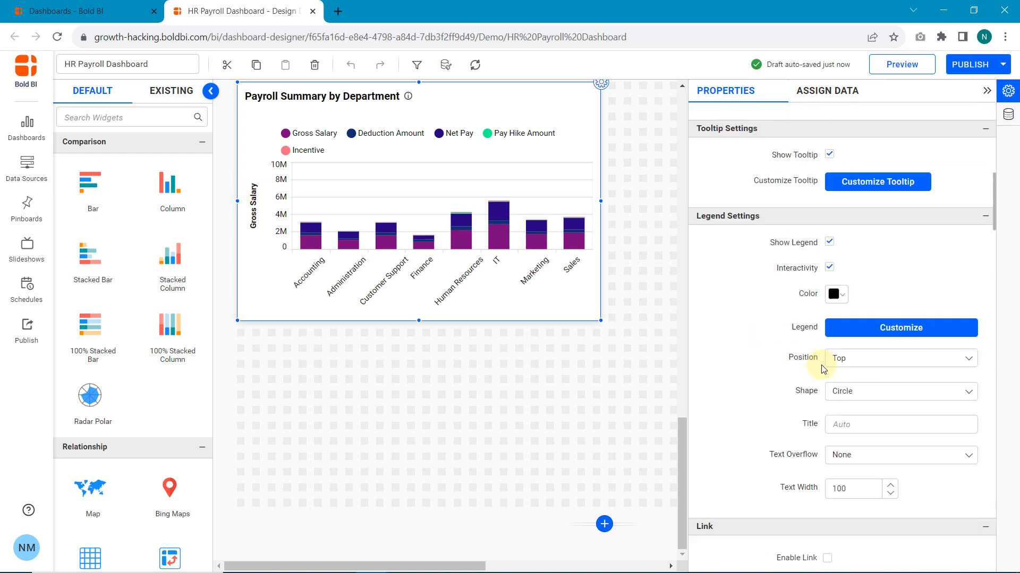
scroll(821, 364, "up", 6)
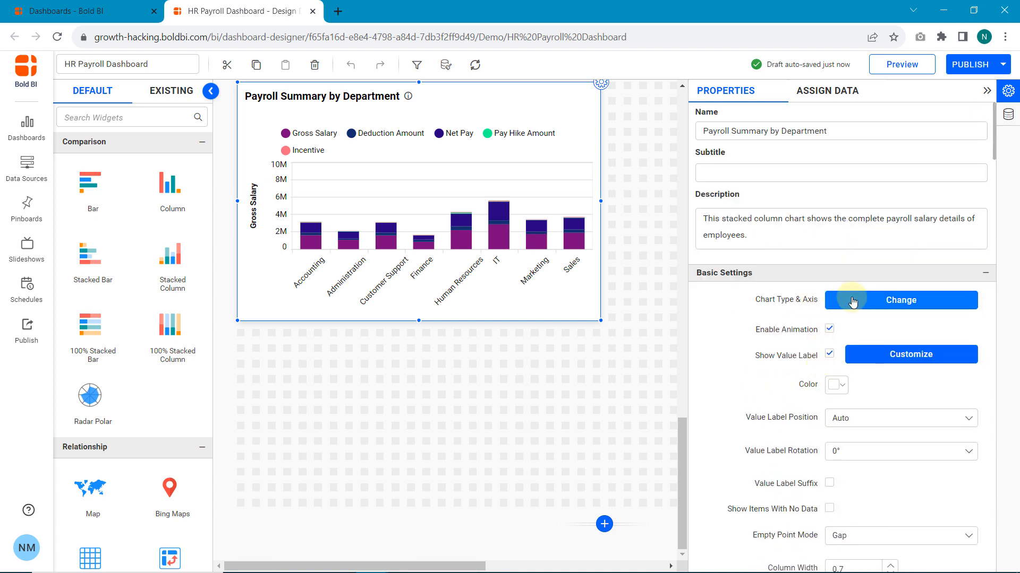
left_click(853, 301)
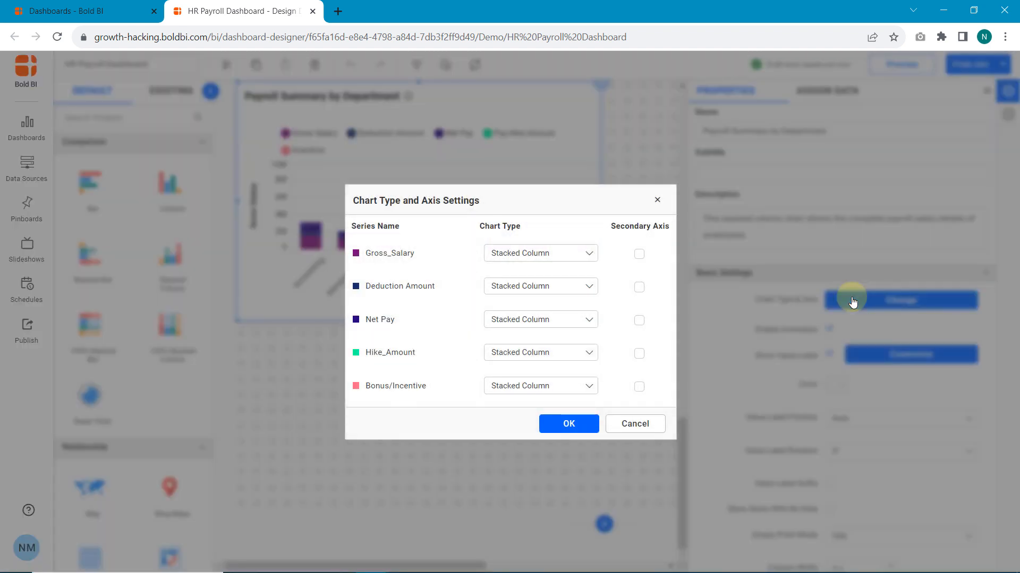
left_click(639, 256)
left_click(639, 288)
left_click(639, 322)
left_click(640, 354)
left_click(638, 390)
left_click(583, 431)
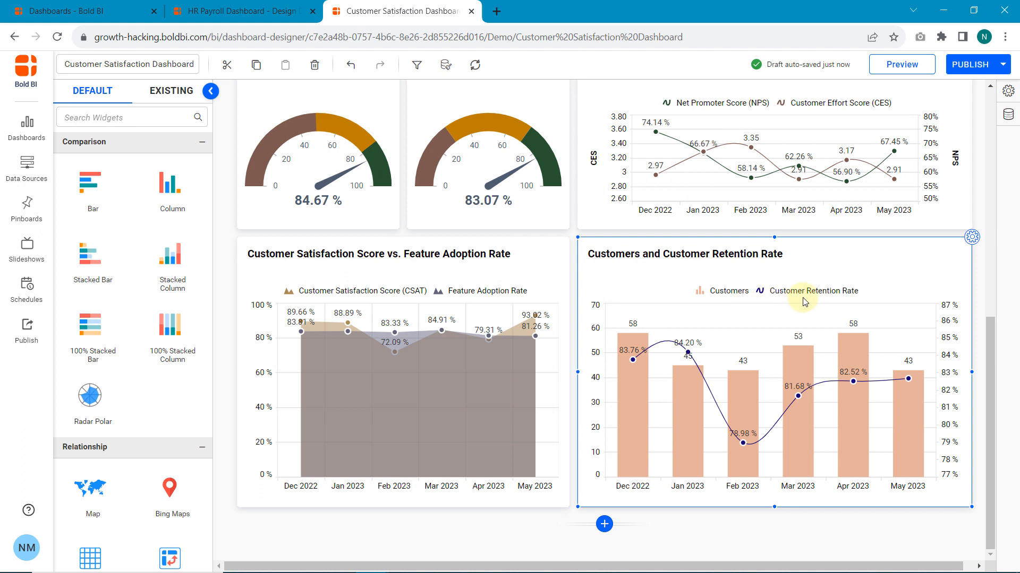
Step: Examine the column and line values of the Customers and Customer Retention Rate chart on the Customer Satisfaction Dashboard
mouse_move(626, 340)
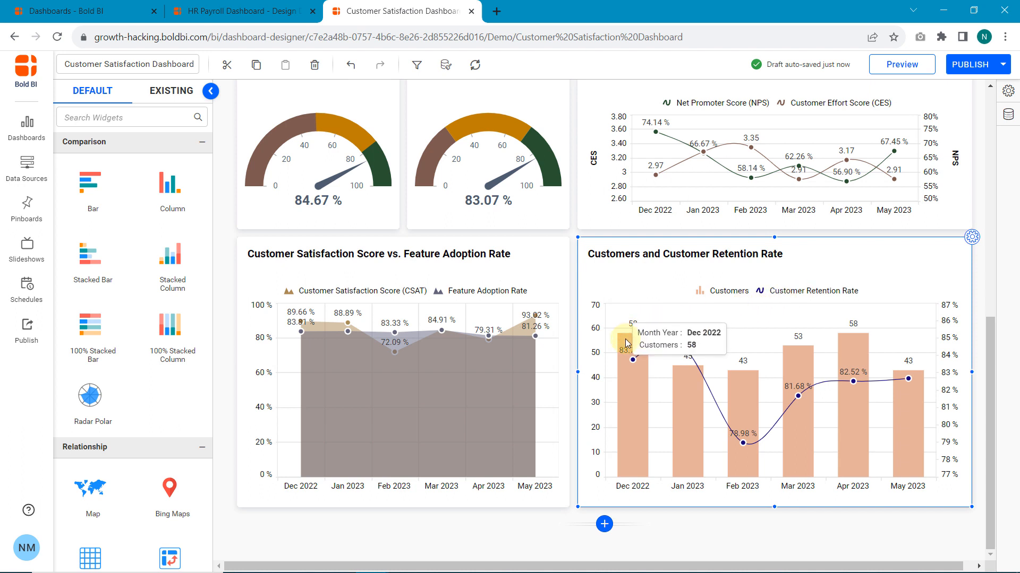
mouse_move(743, 446)
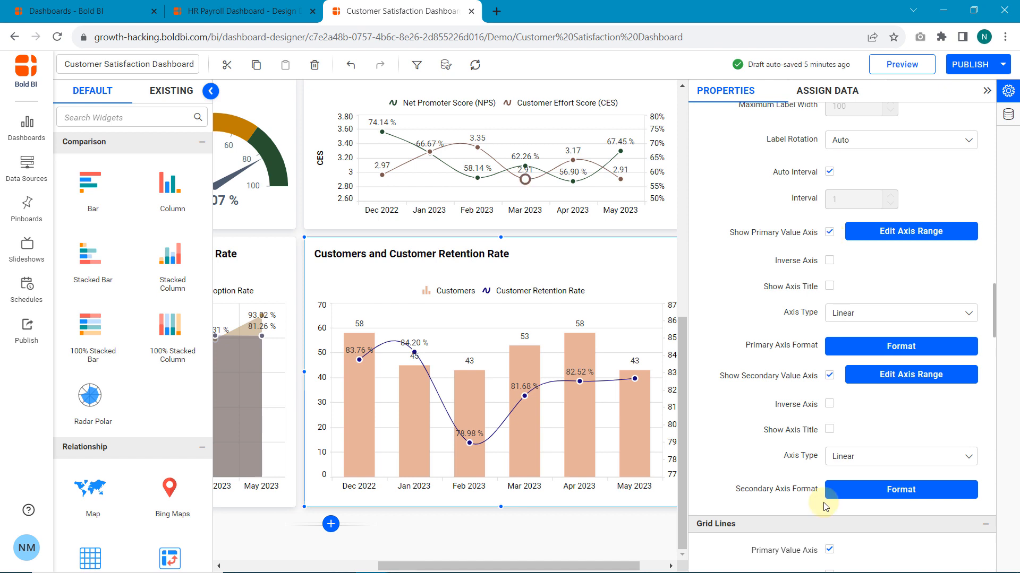
Step: Return to the HR Payroll Dashboard, apply the chart type and axis settings with no series on the secondary axis, and preview the dashboard
left_click(260, 11)
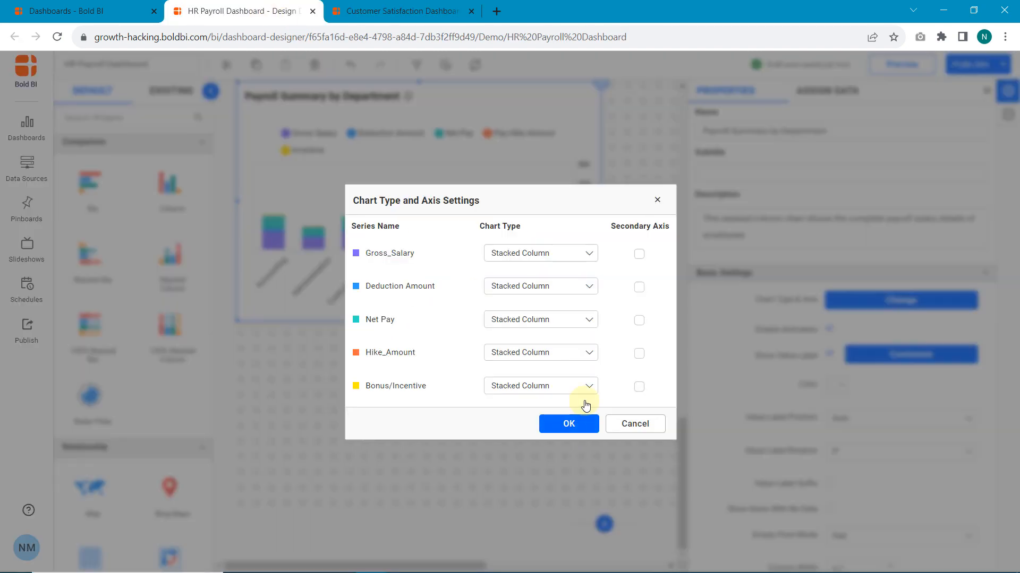
left_click(567, 423)
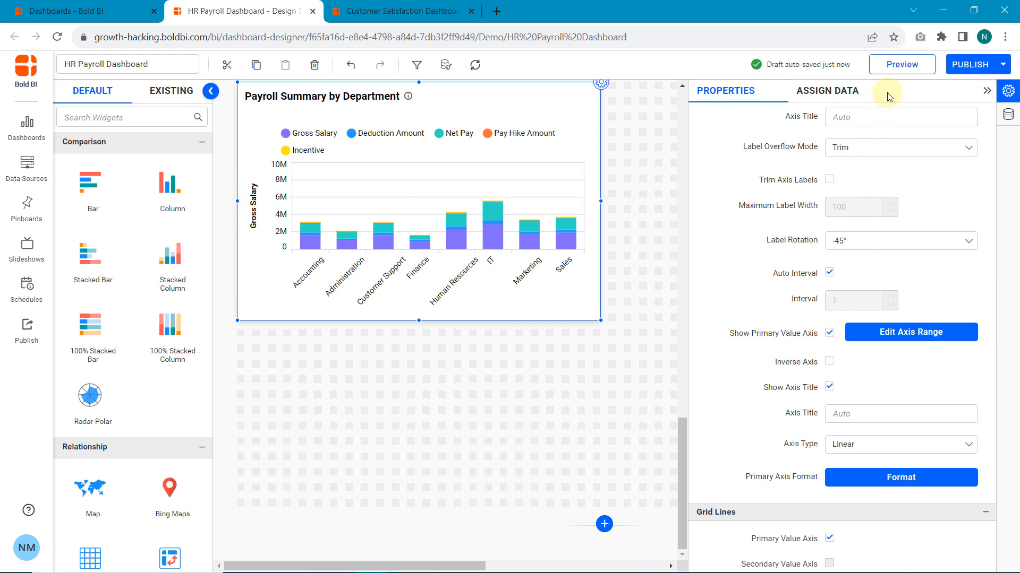
left_click(902, 68)
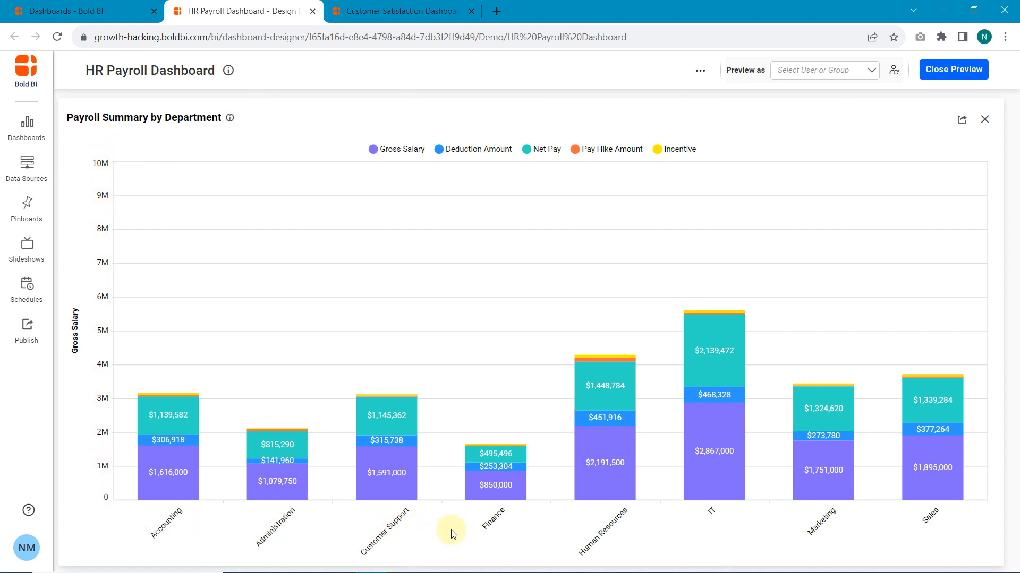
mouse_move(594, 497)
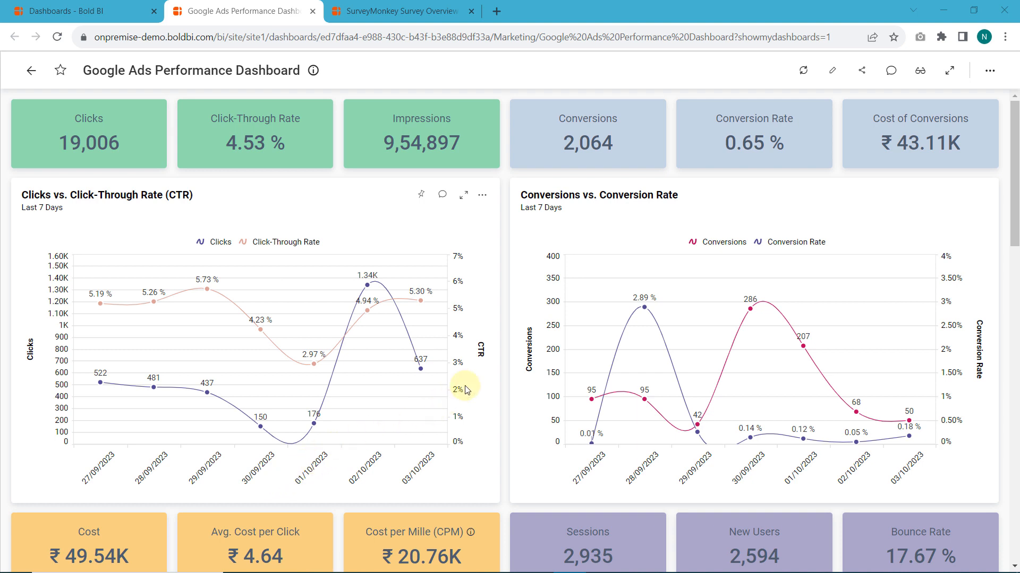
Step: Switch to the SurveyMonkey Survey Overview Dashboard to examine its Response Rate by Survey chart
left_click(439, 18)
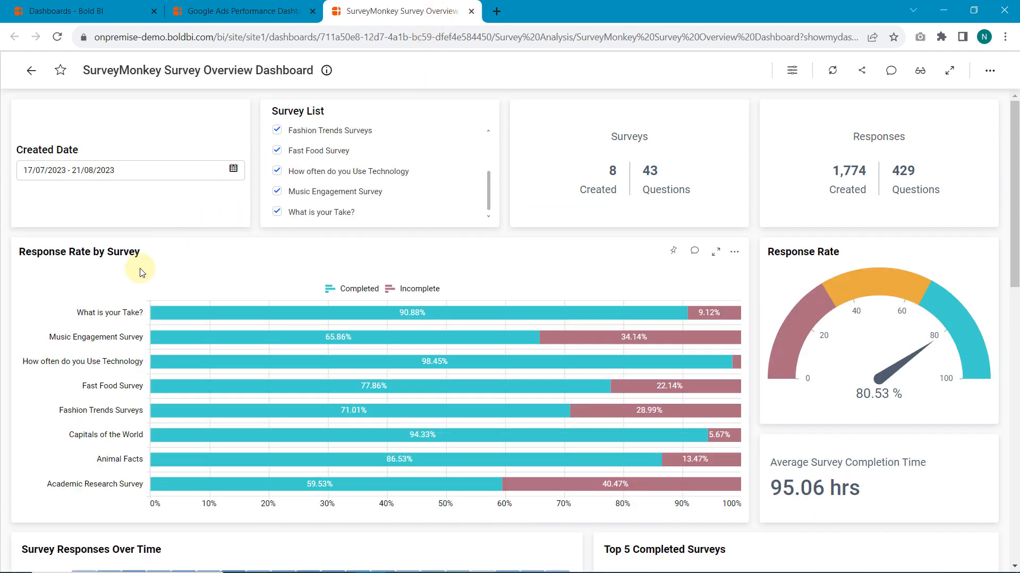